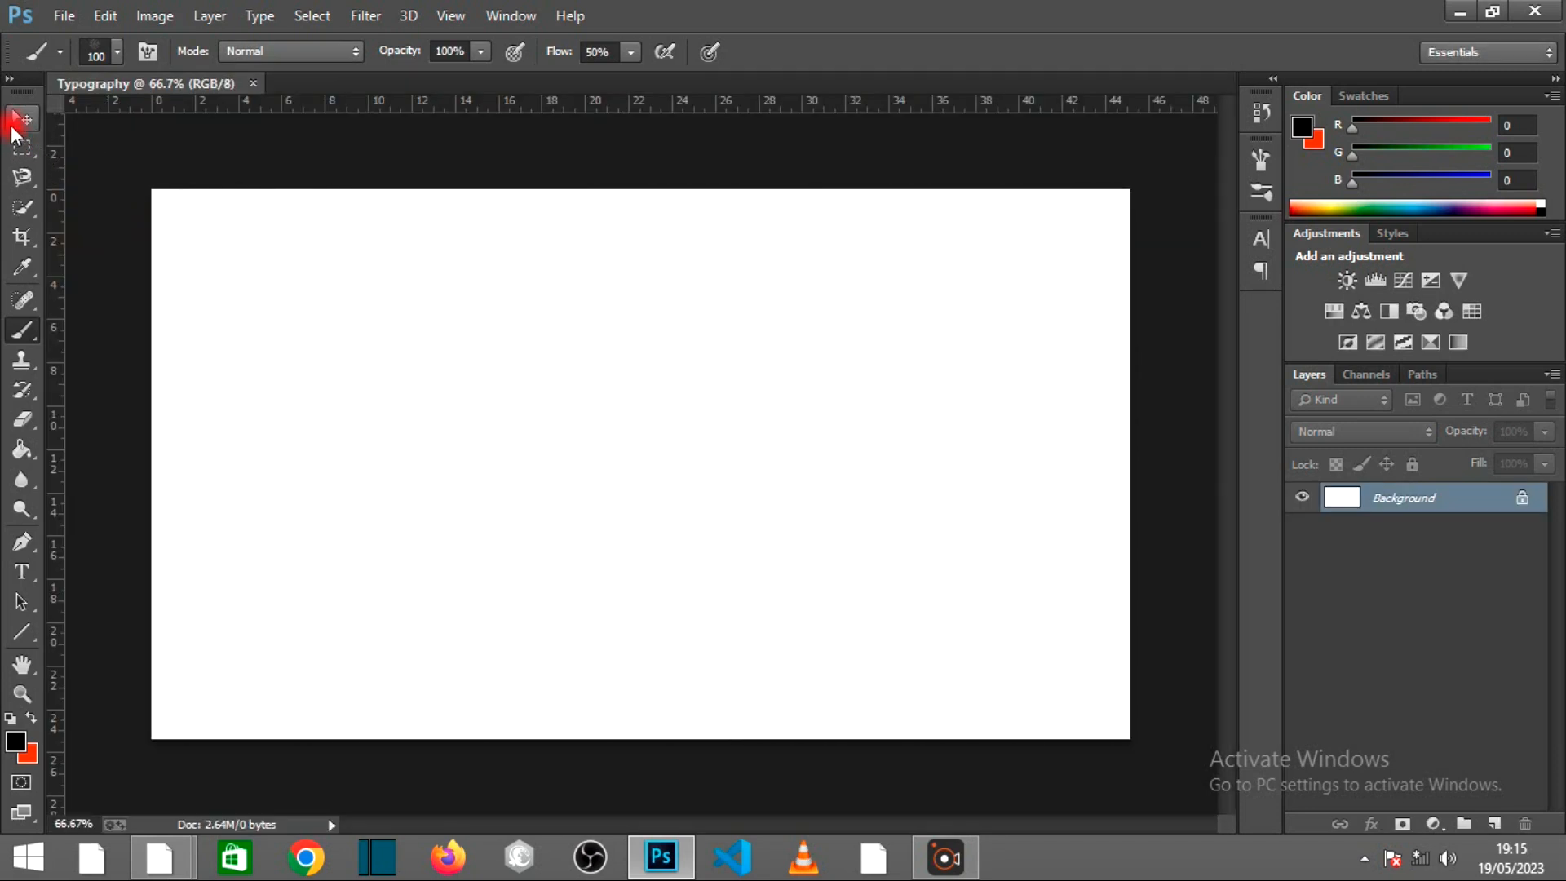
# Step: Open the Pepper image from the Music folder and bring the pepper into the Typography document
pyautogui.click(19, 120)
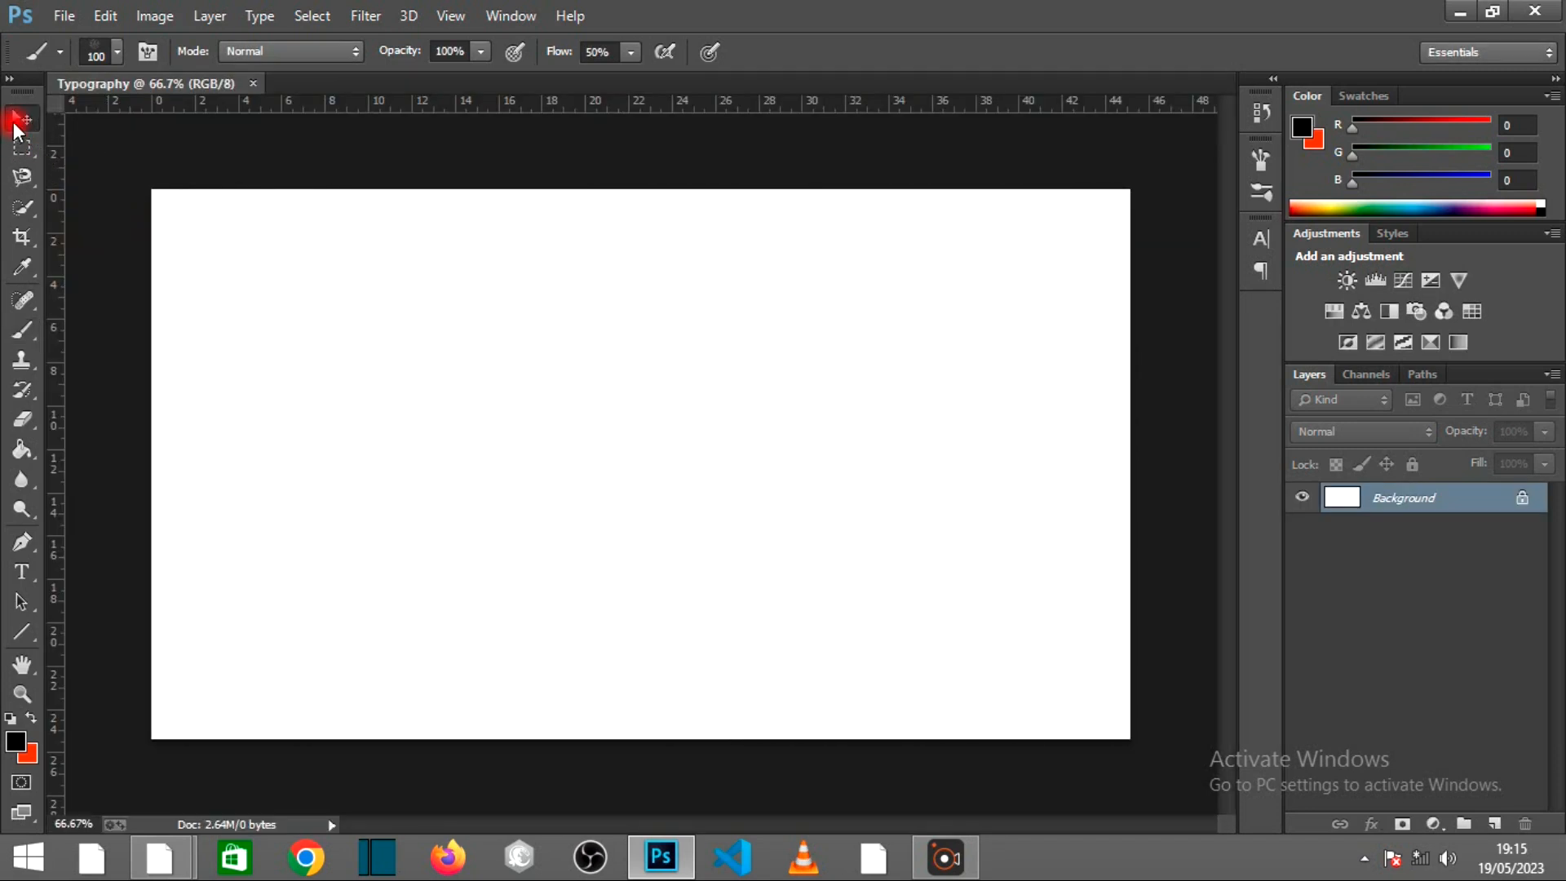
pyautogui.click(59, 16)
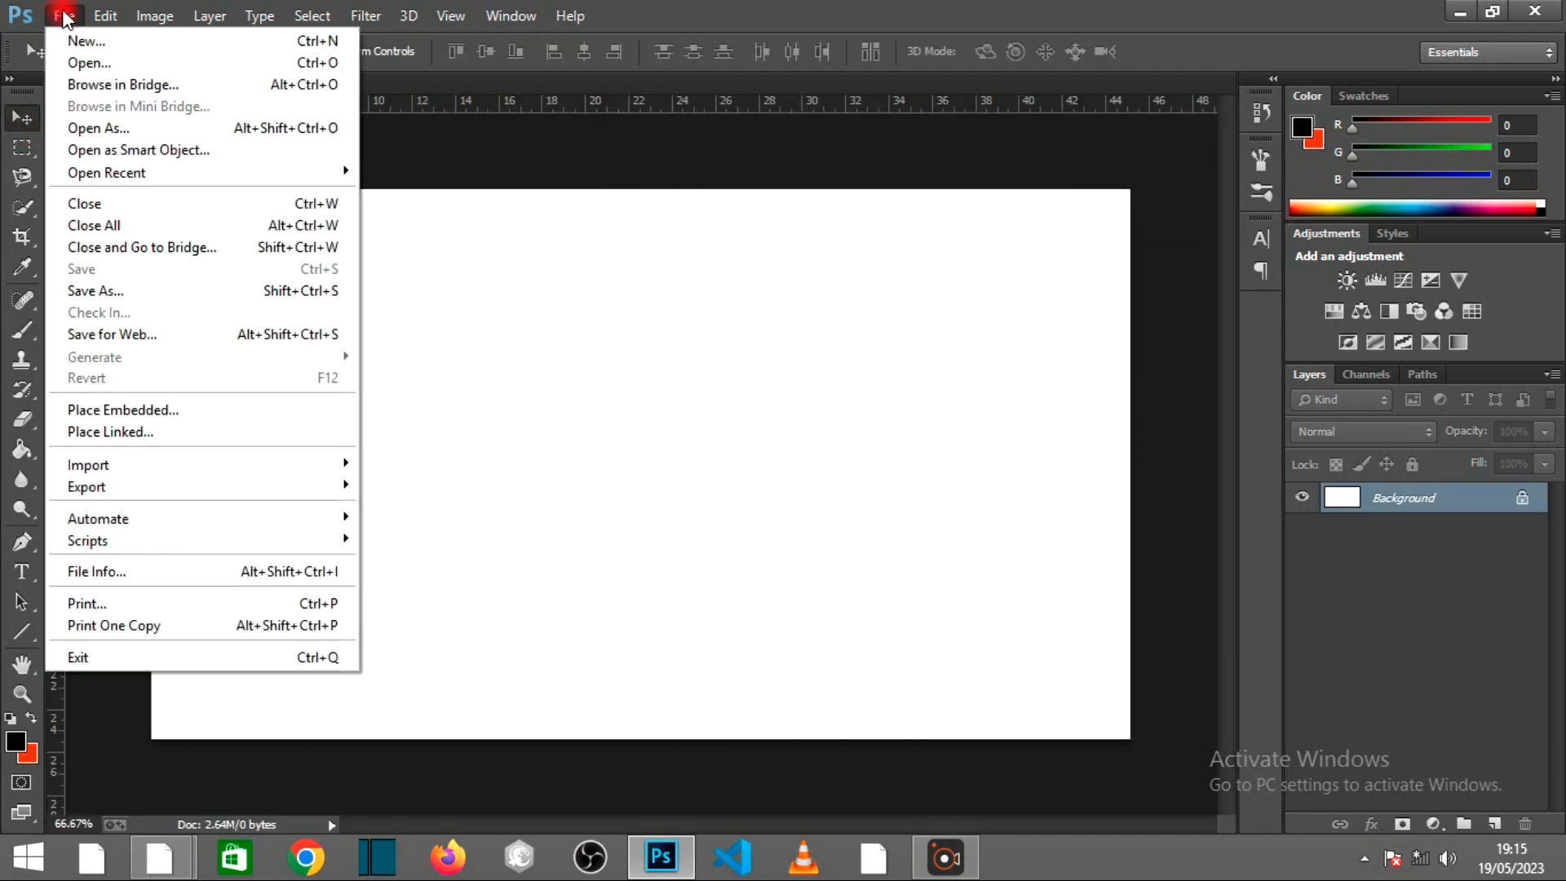
pyautogui.click(86, 60)
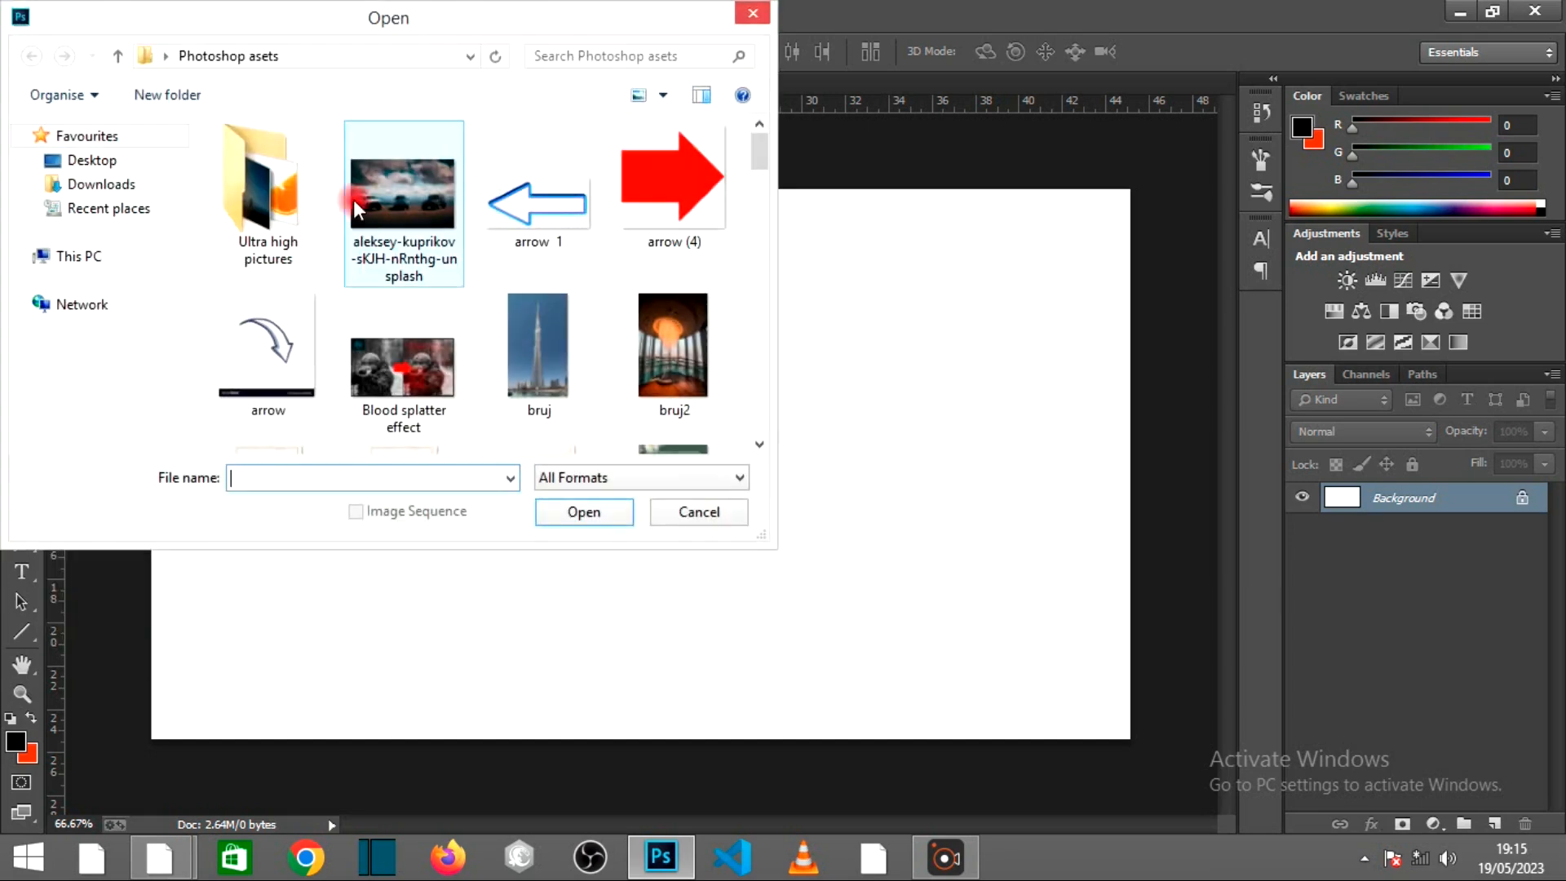
pyautogui.click(103, 331)
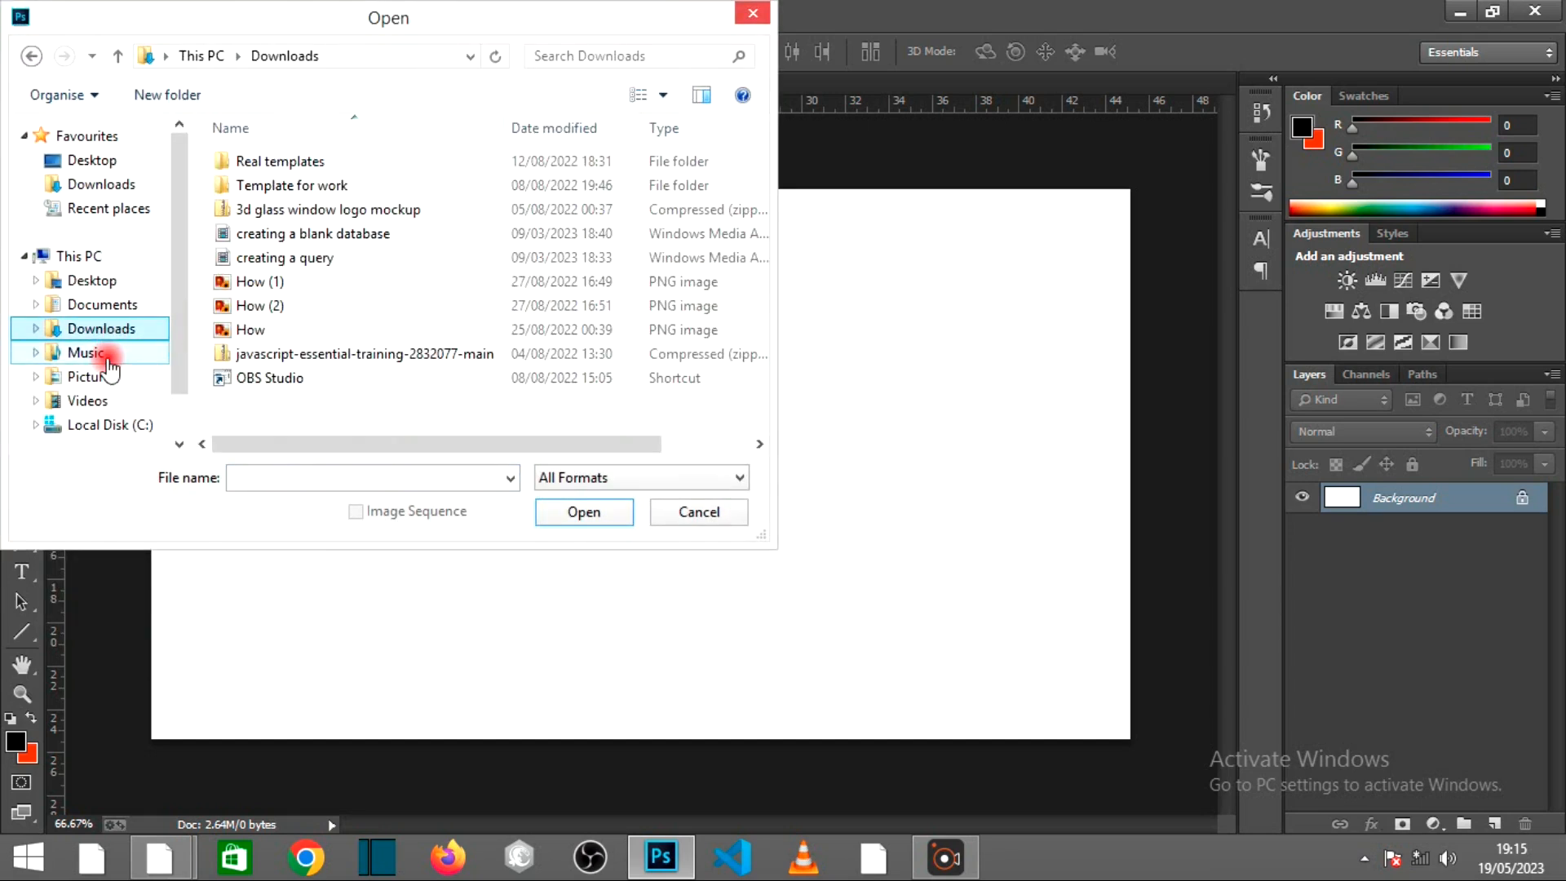
pyautogui.click(104, 351)
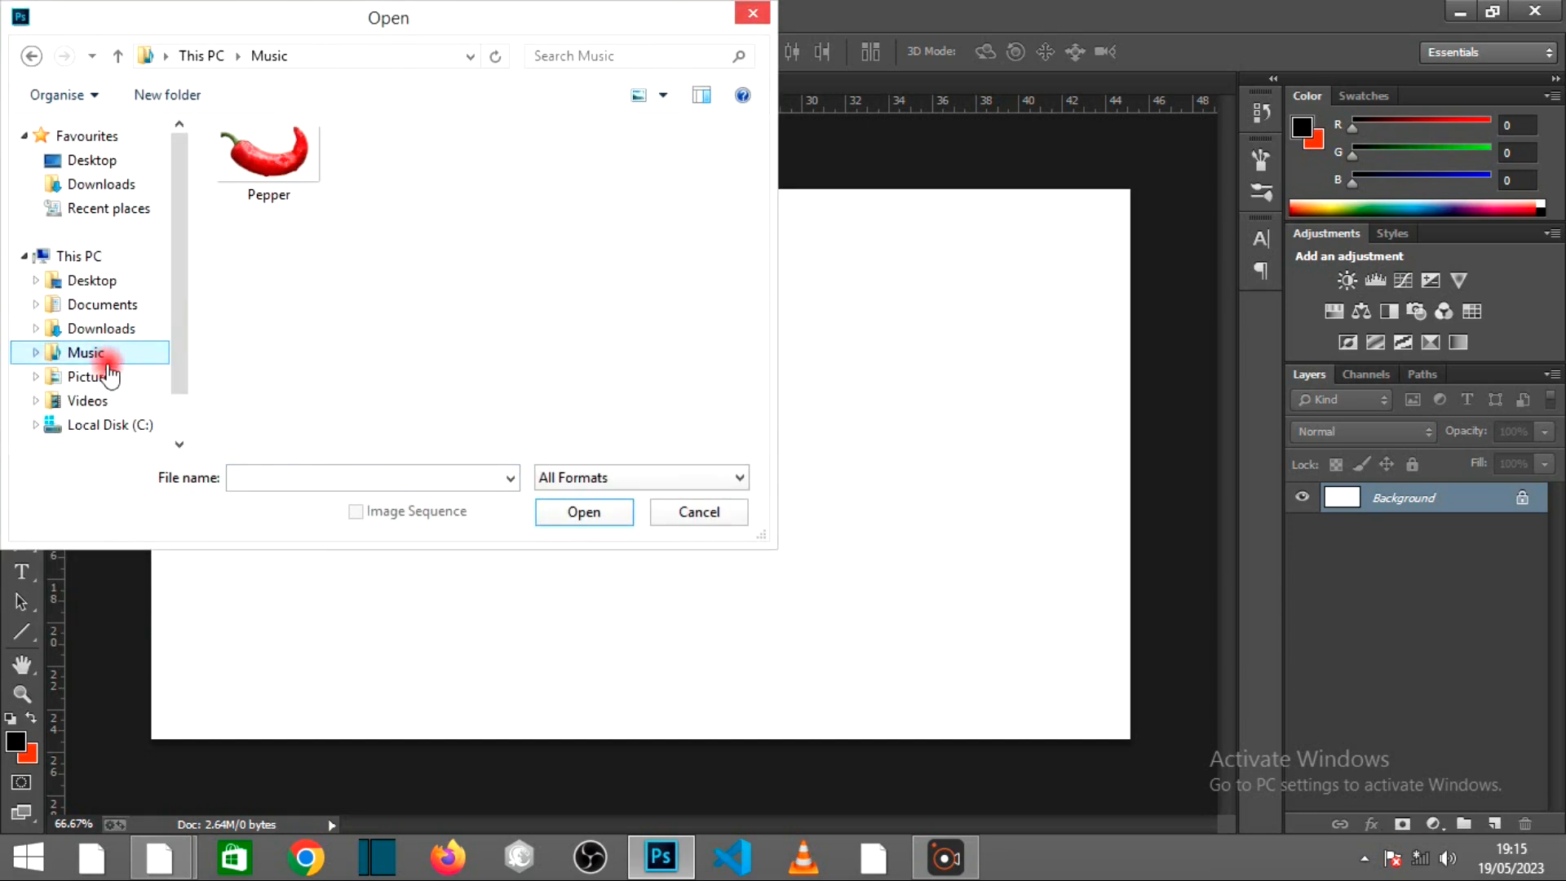
pyautogui.click(271, 171)
pyautogui.click(584, 514)
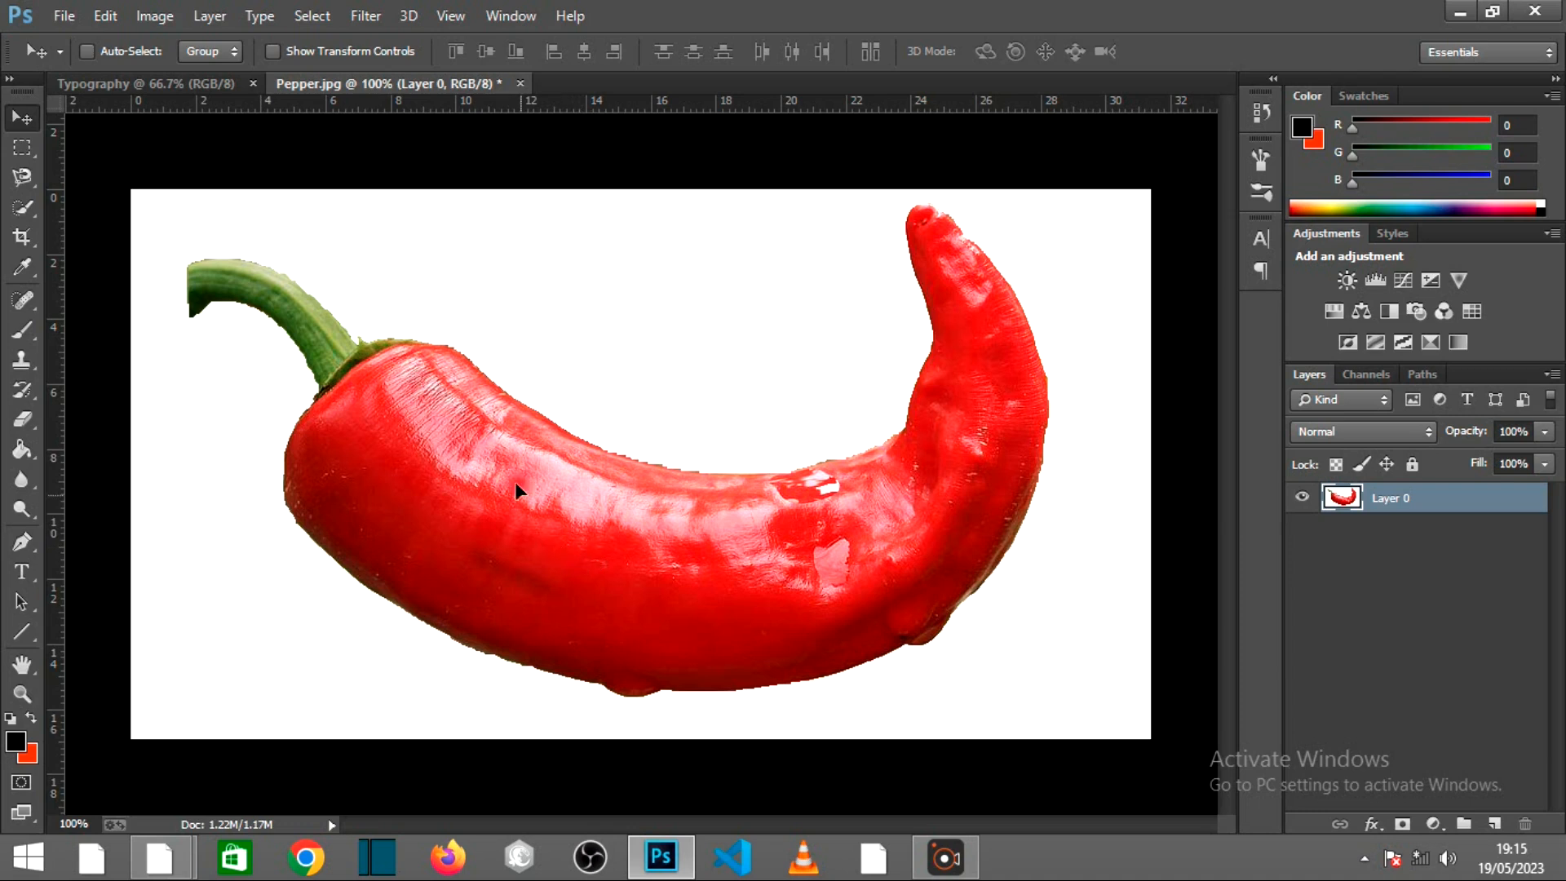
pyautogui.moveTo(515, 481); pyautogui.dragTo(391, 434)
pyautogui.moveTo(512, 500); pyautogui.dragTo(512, 501)
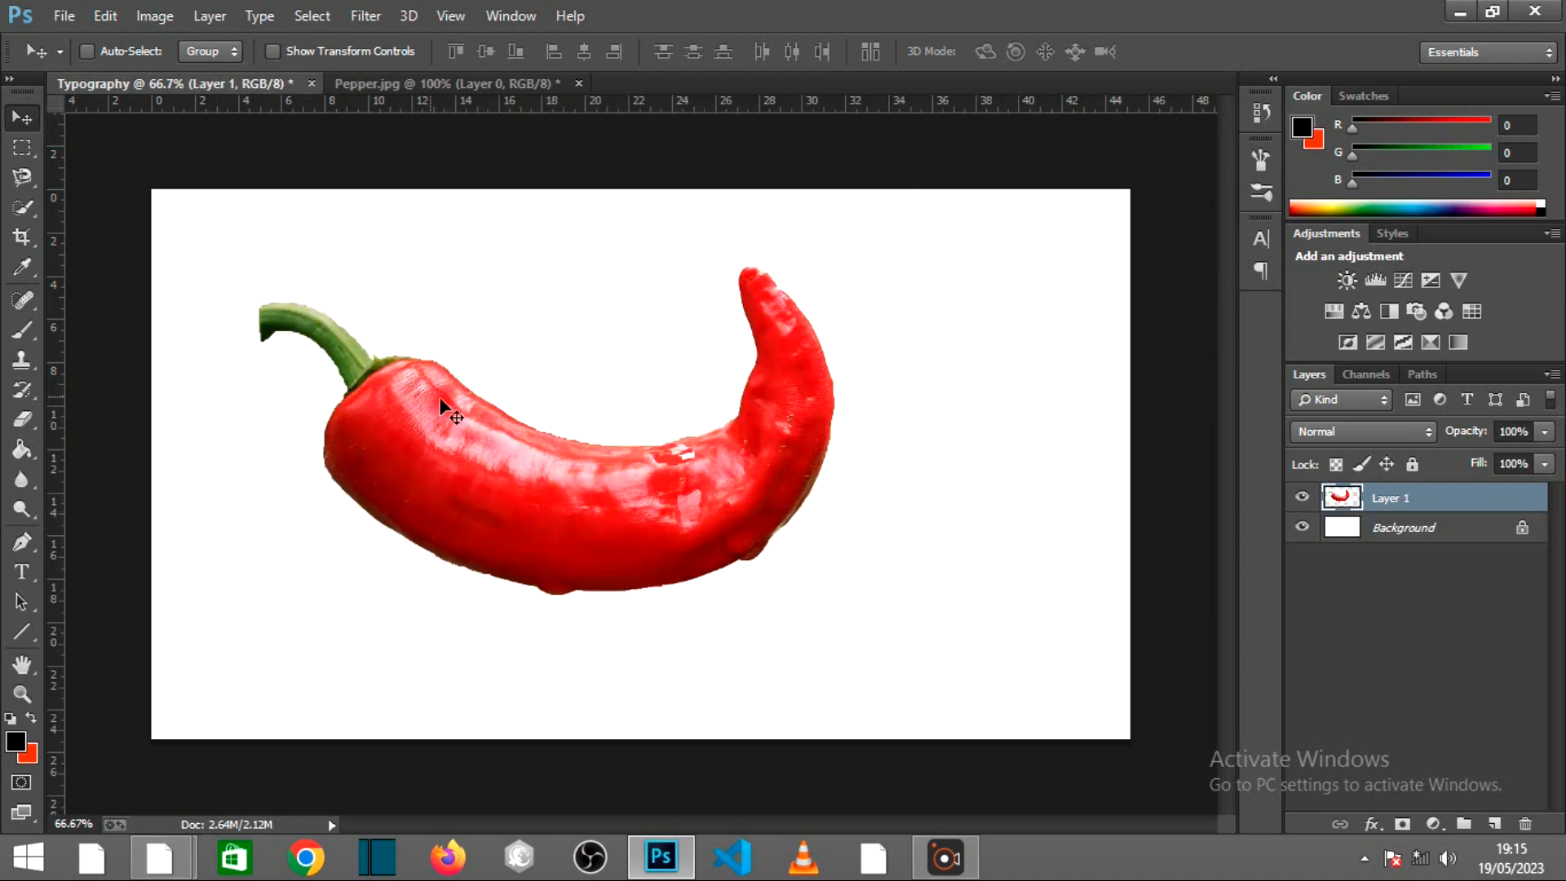
# Step: Enlarge the pepper layer to about 134% width and 120% height, and convert it to a smart object
pyautogui.click(274, 52)
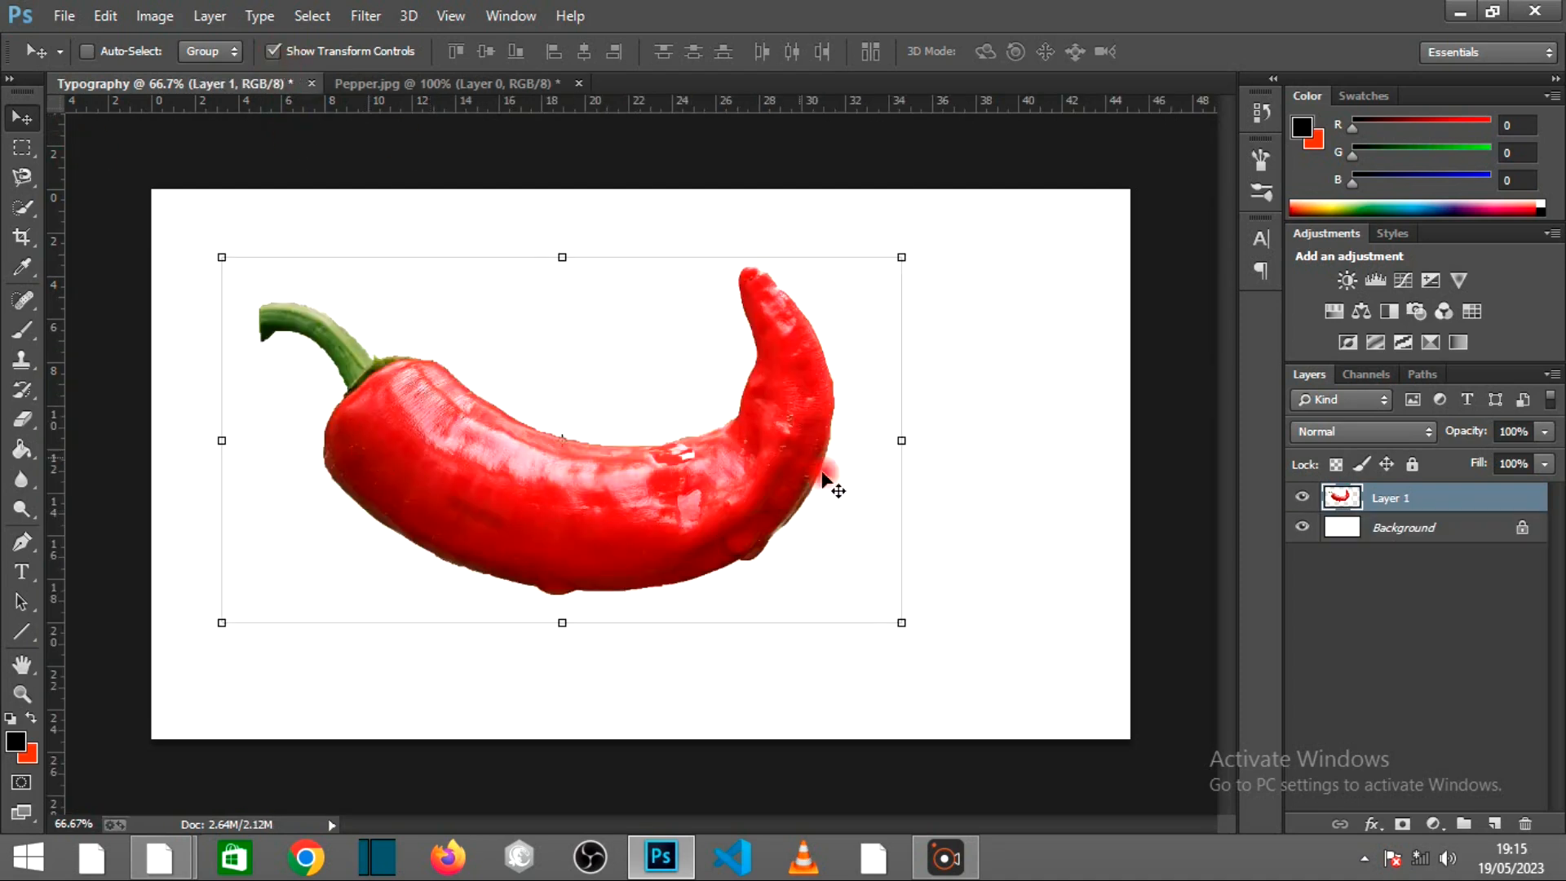
pyautogui.moveTo(904, 440); pyautogui.dragTo(1096, 440)
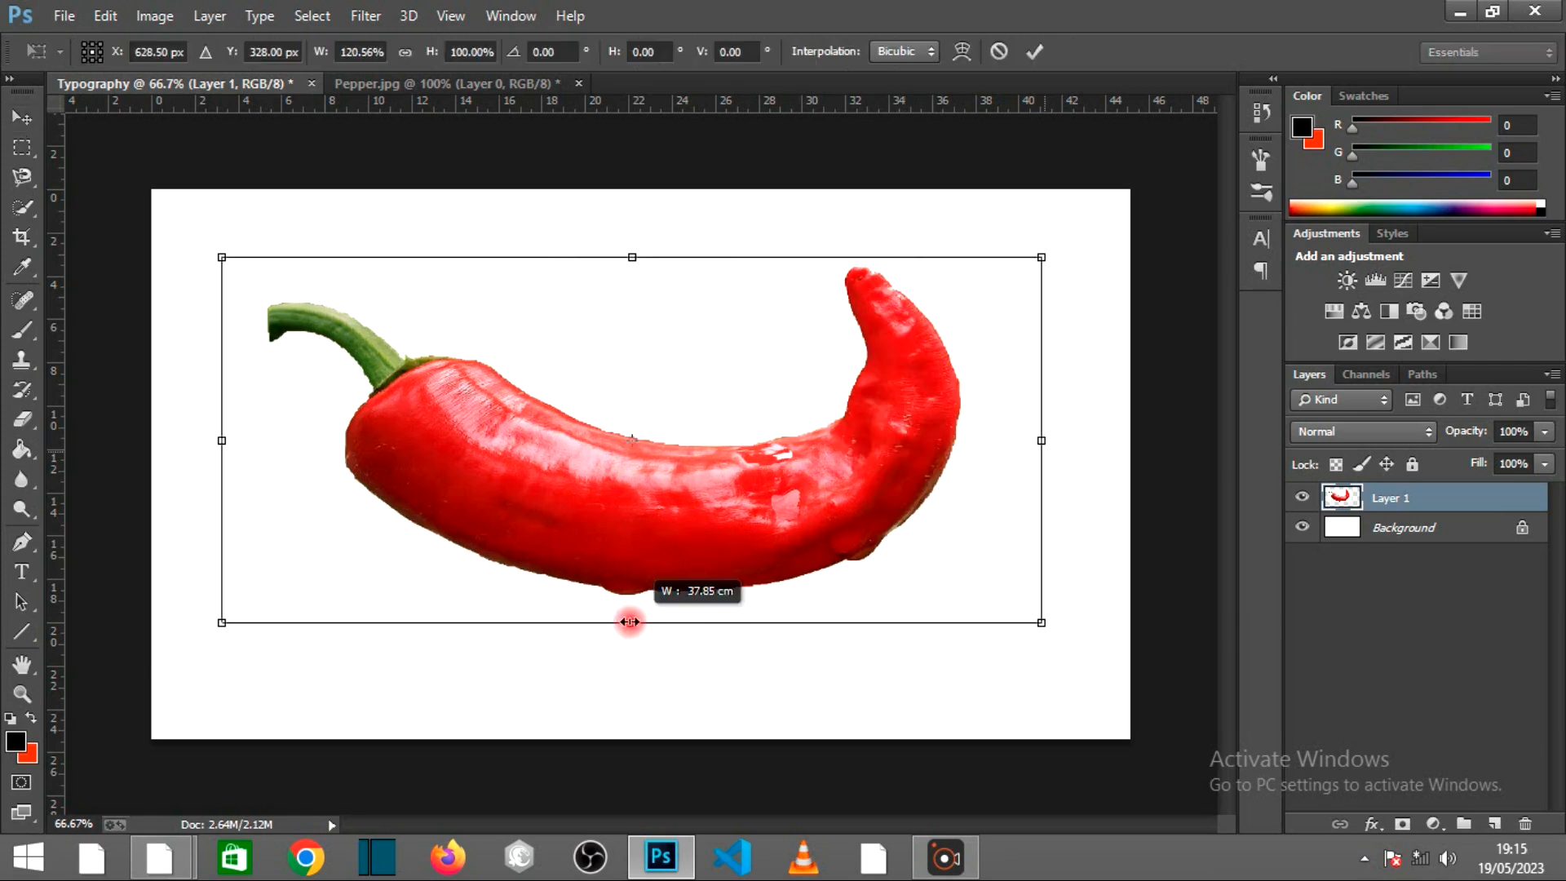
pyautogui.moveTo(222, 440); pyautogui.dragTo(182, 445)
pyautogui.moveTo(641, 257); pyautogui.dragTo(641, 235)
pyautogui.moveTo(641, 623); pyautogui.dragTo(641, 674)
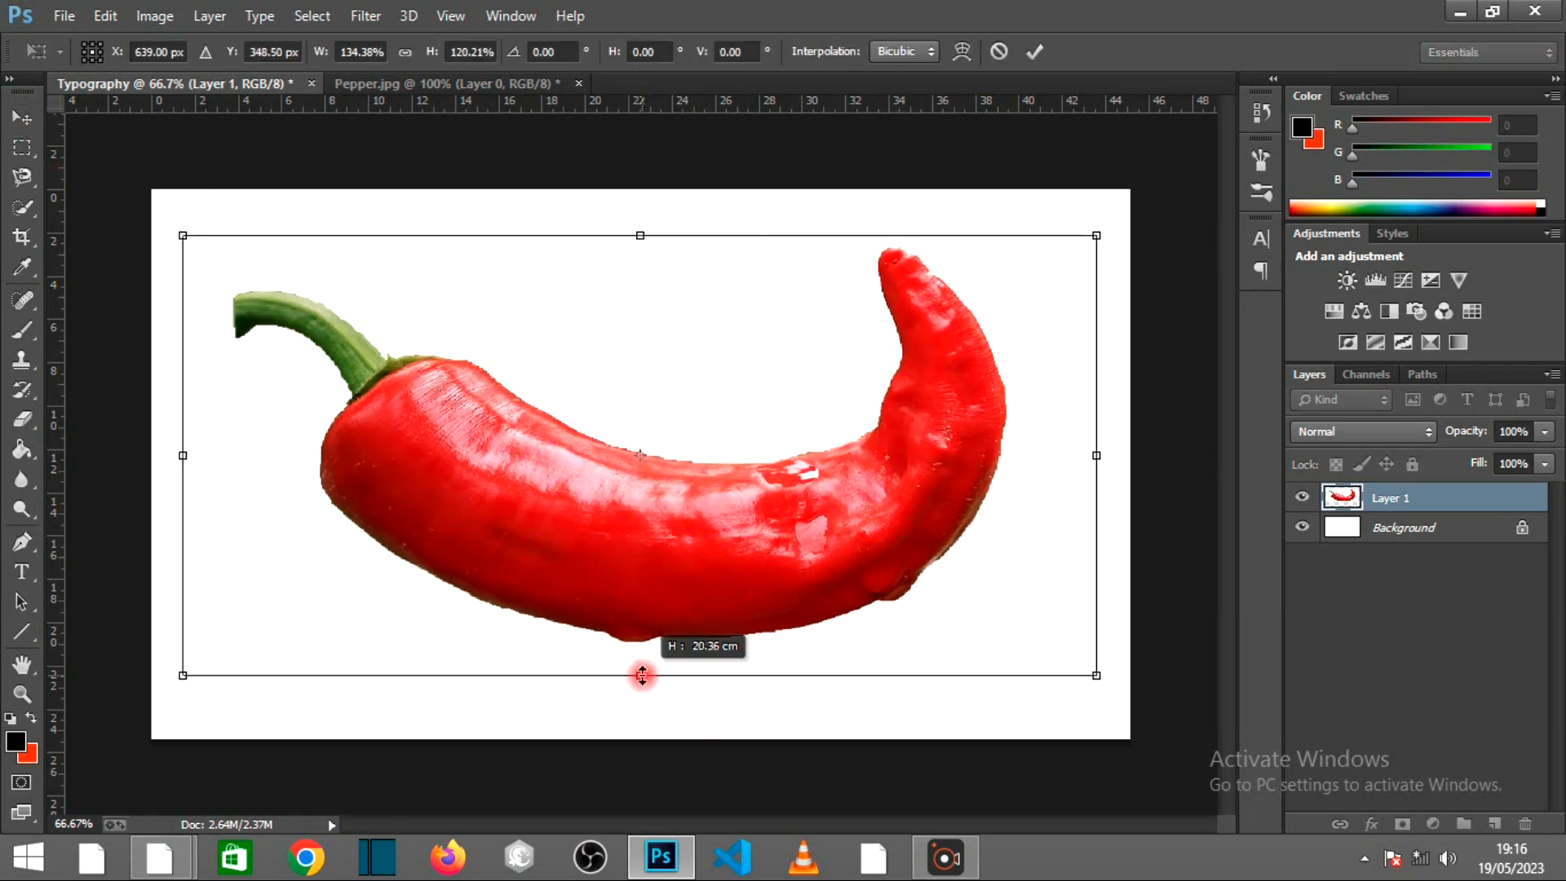
pyautogui.press('Return')
pyautogui.click(273, 51)
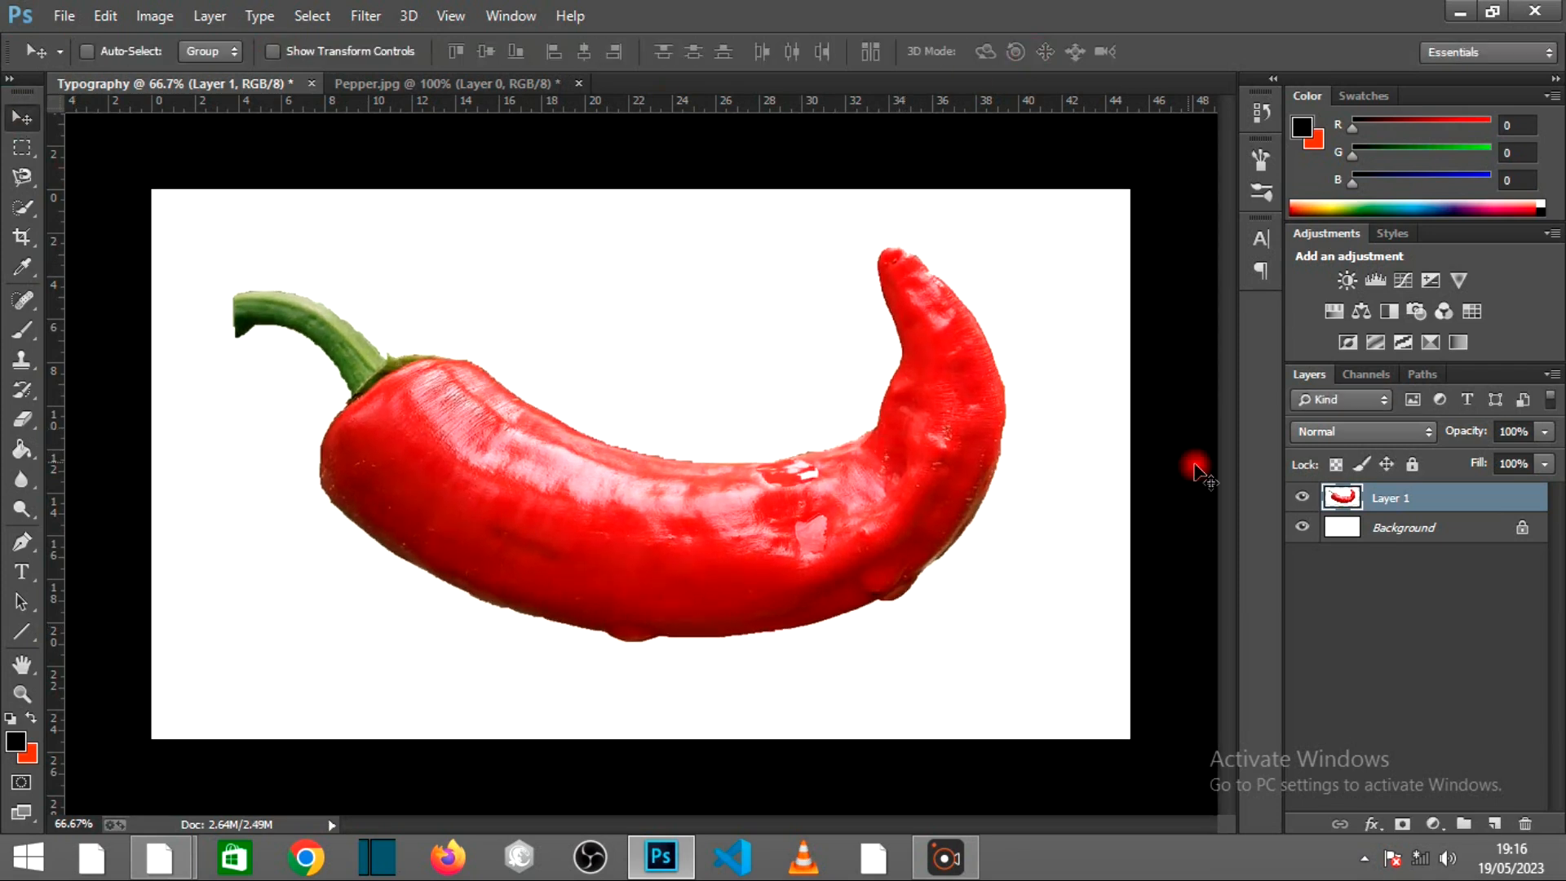
pyautogui.rightClick(1364, 497)
pyautogui.click(938, 277)
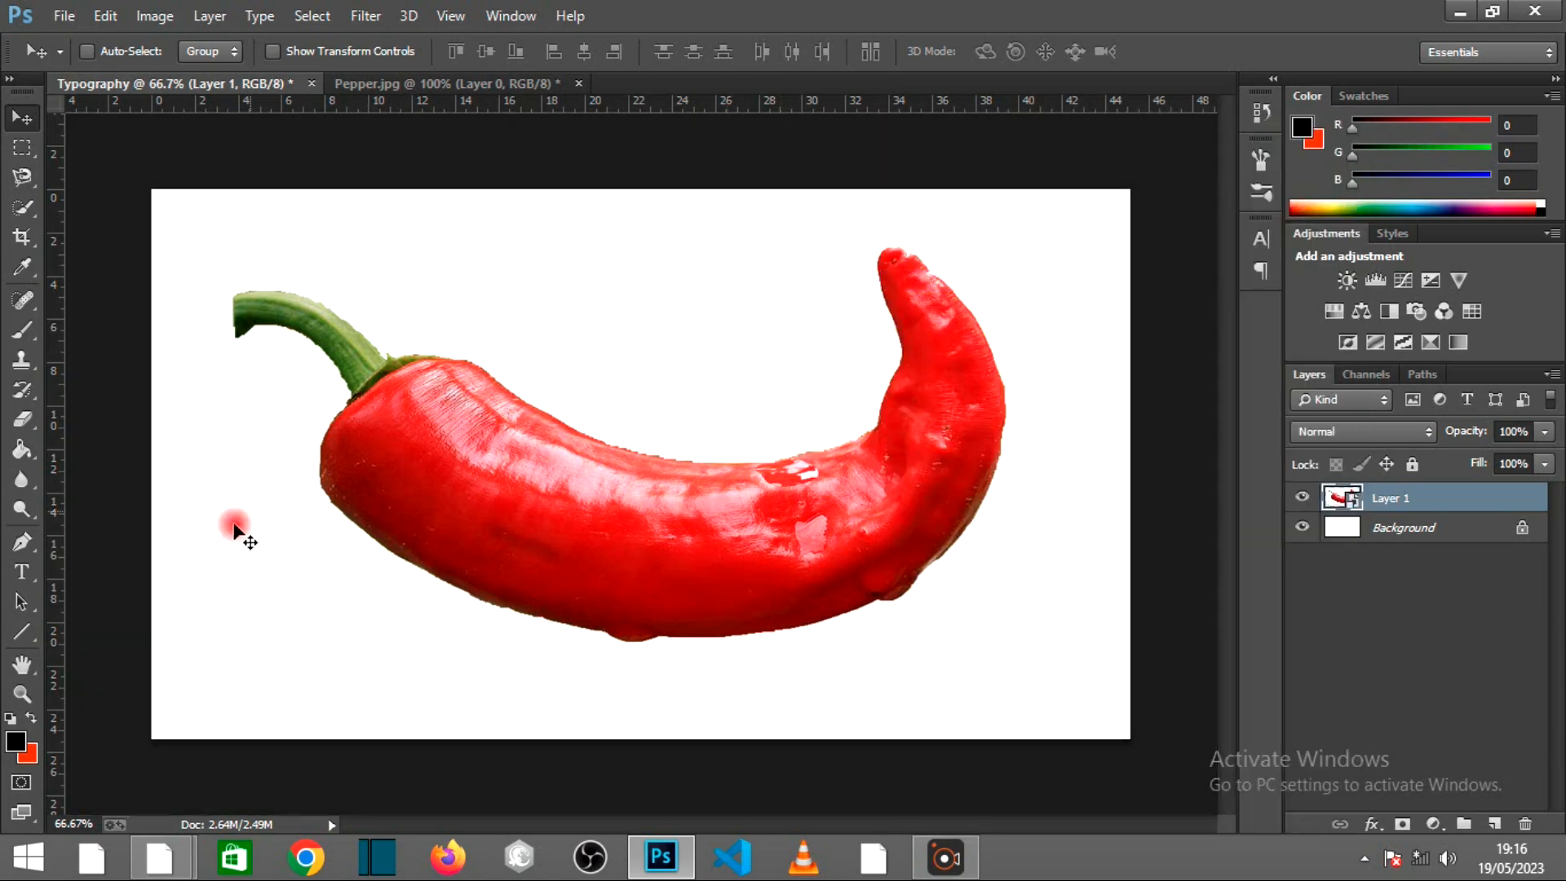
# Step: Set the Type tool's text colour to near-black 050505
pyautogui.click(28, 575)
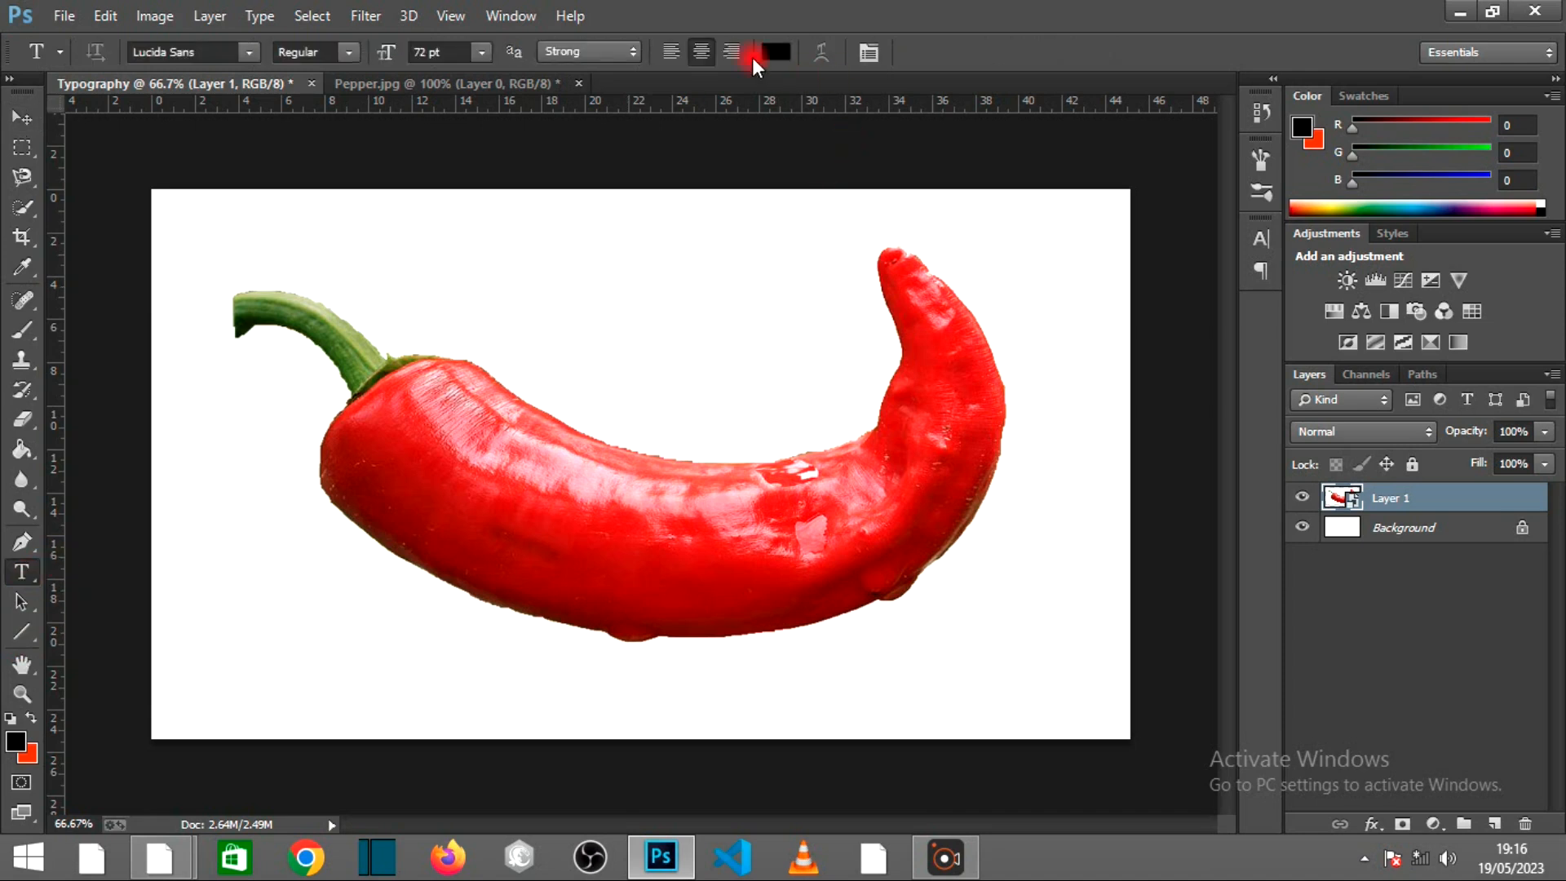
pyautogui.click(768, 56)
pyautogui.click(891, 538)
pyautogui.moveTo(892, 539); pyautogui.dragTo(889, 541)
pyautogui.click(1391, 277)
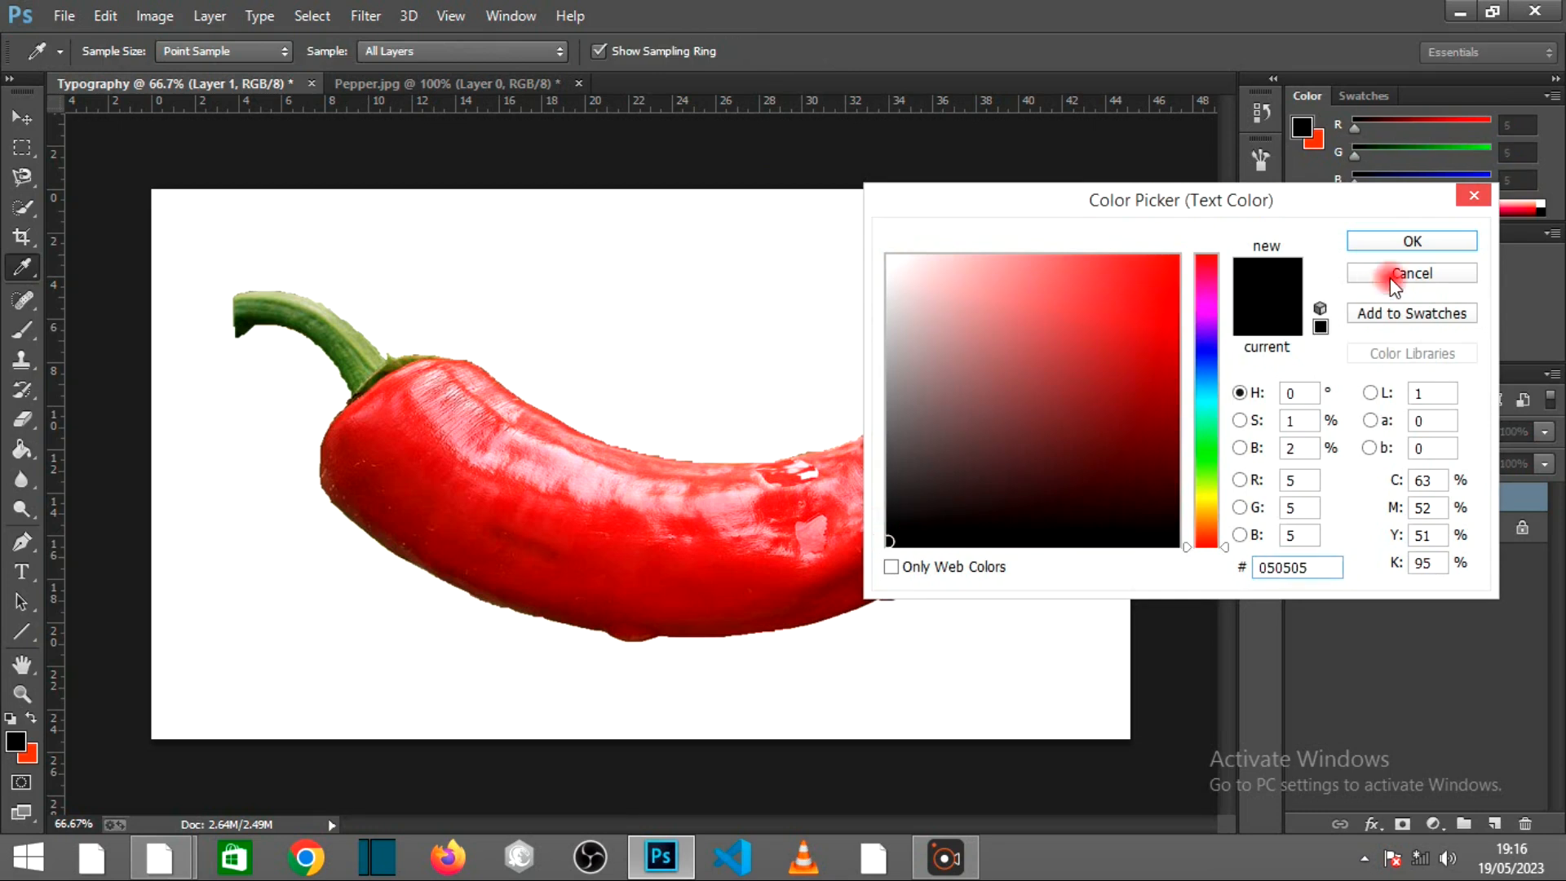
pyautogui.click(1398, 237)
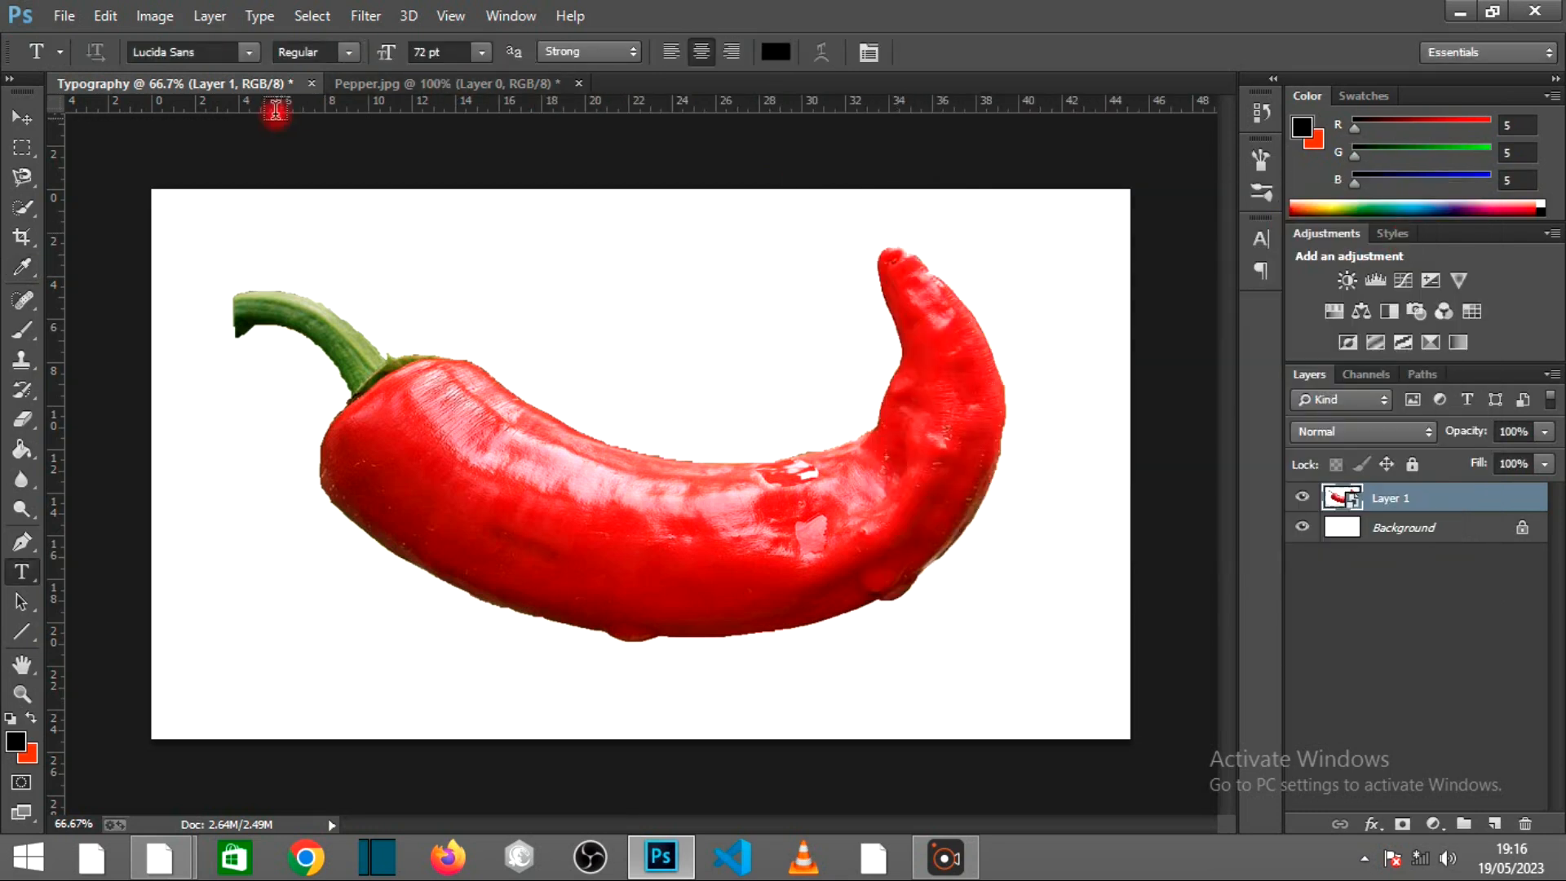
# Step: Add the text PEPPER over the body of the pepper in Lucida Sans Regular at 72 pt
pyautogui.click(245, 56)
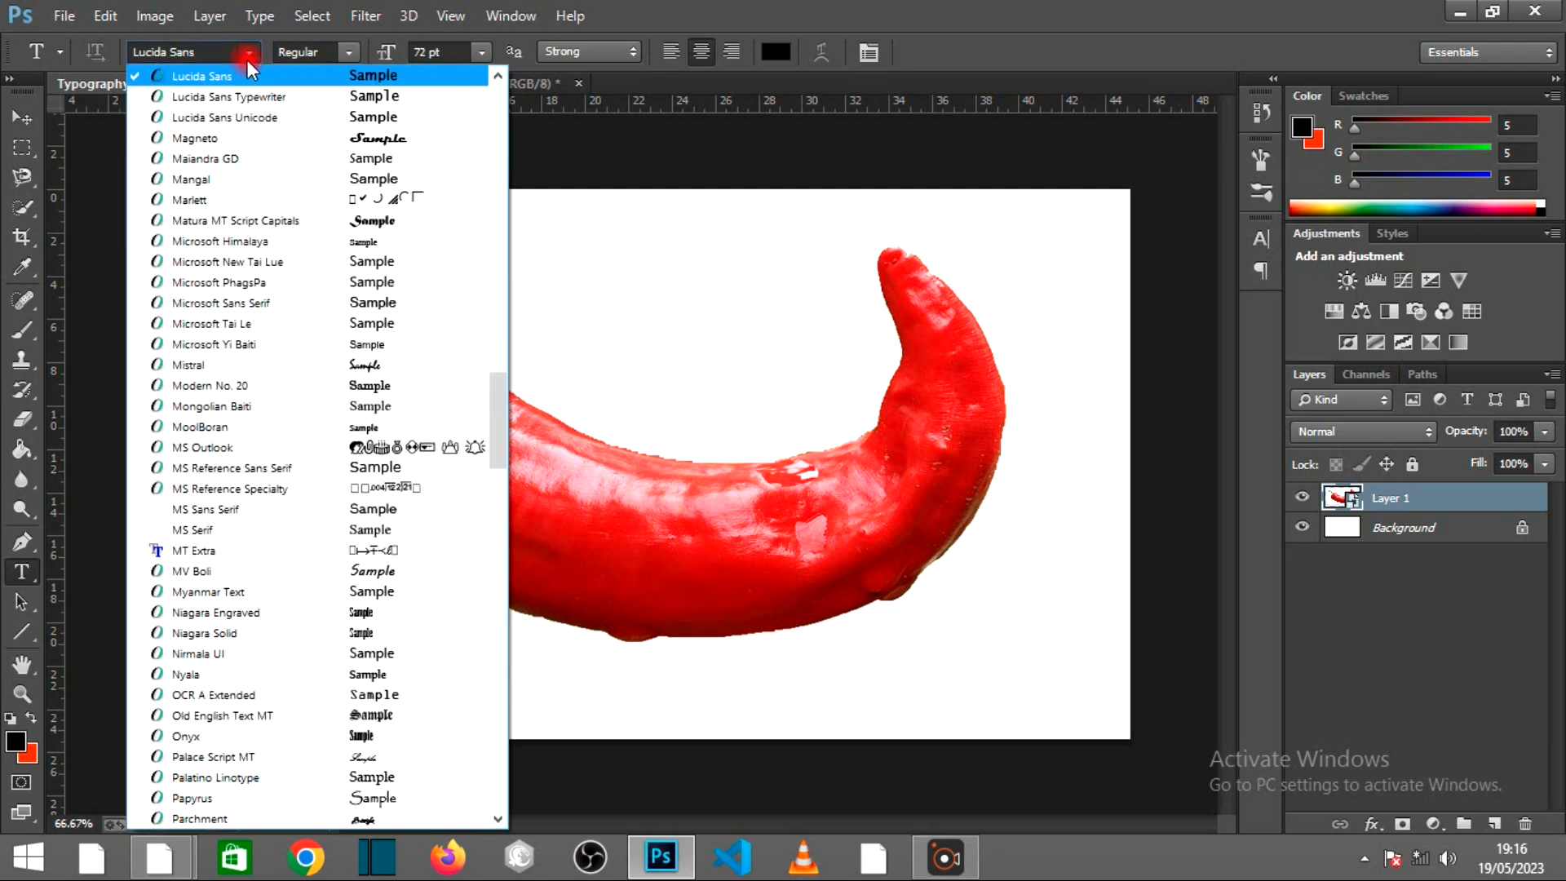
pyautogui.click(247, 76)
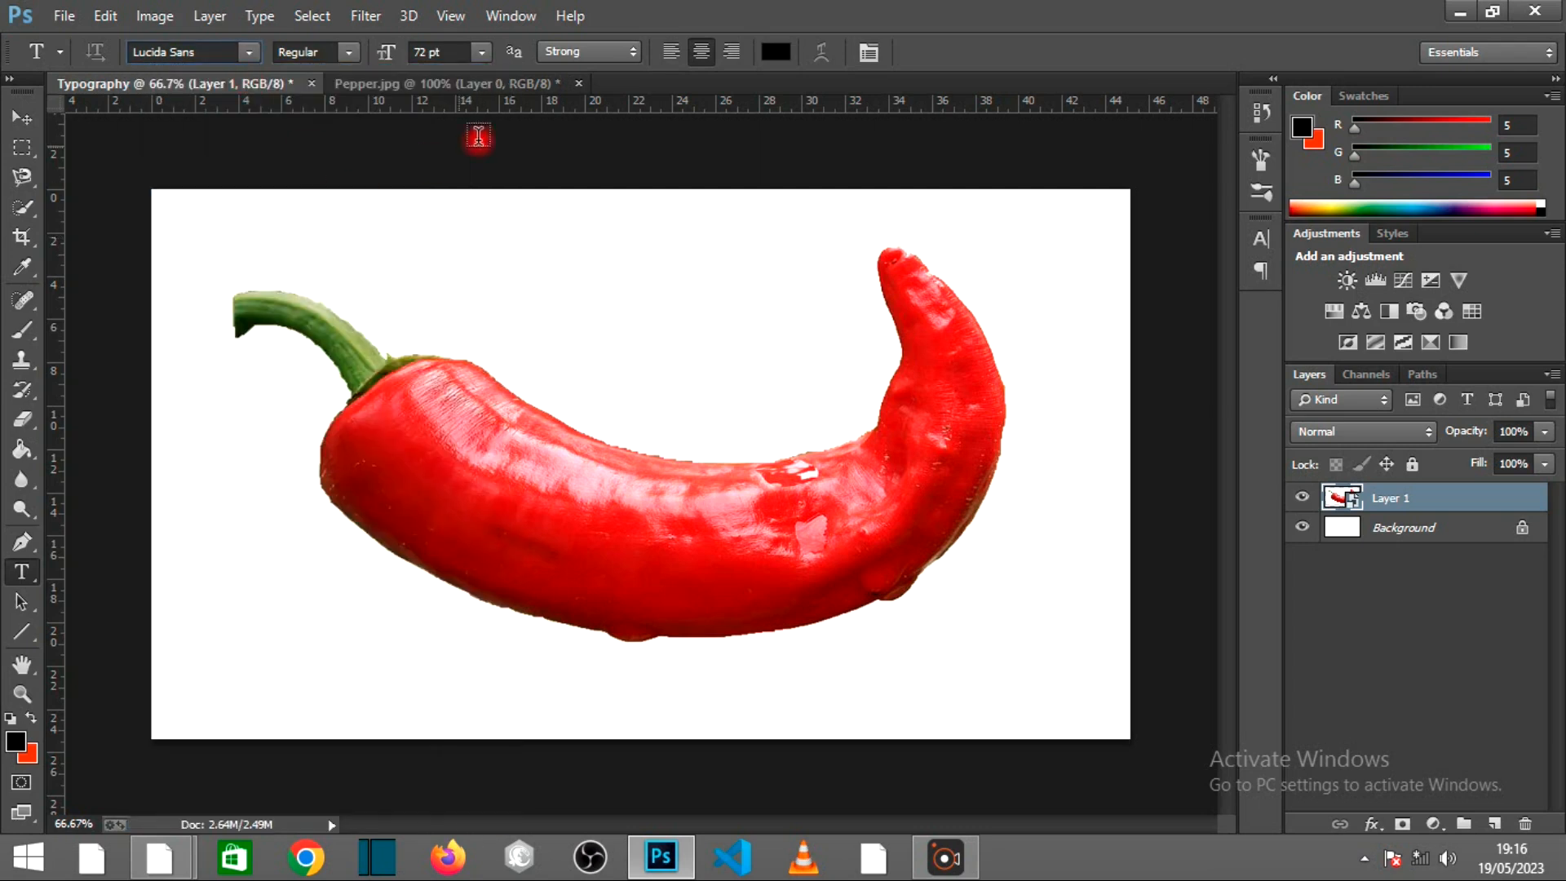
pyautogui.click(507, 504)
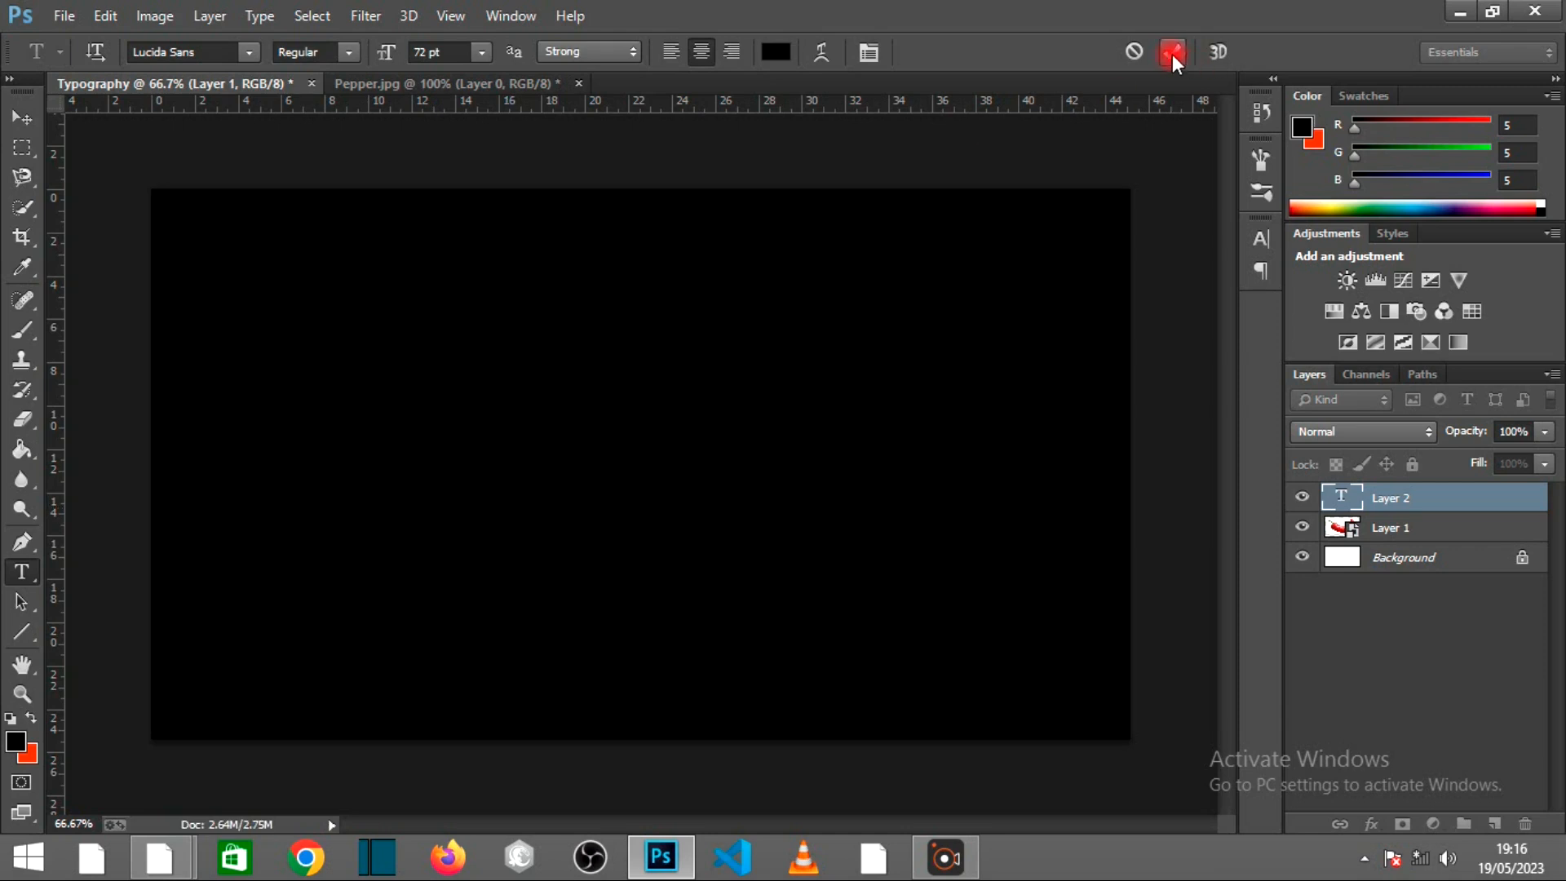
pyautogui.click(1170, 53)
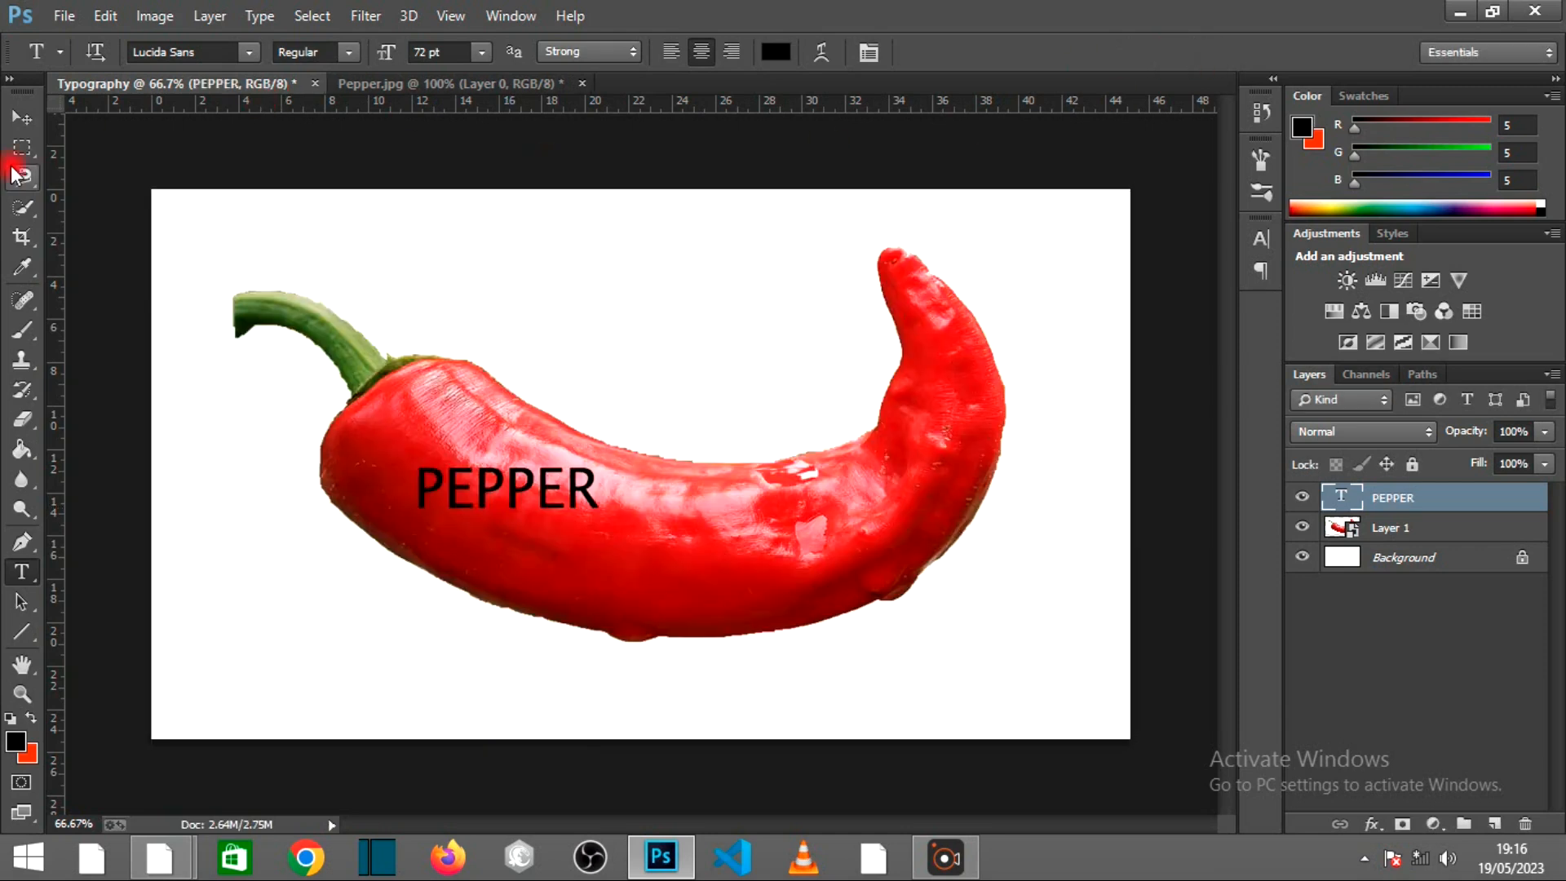
# Step: Scale the PEPPER text to about 272% width and 238% height across the pepper's body, and convert it to a smart object
pyautogui.click(21, 118)
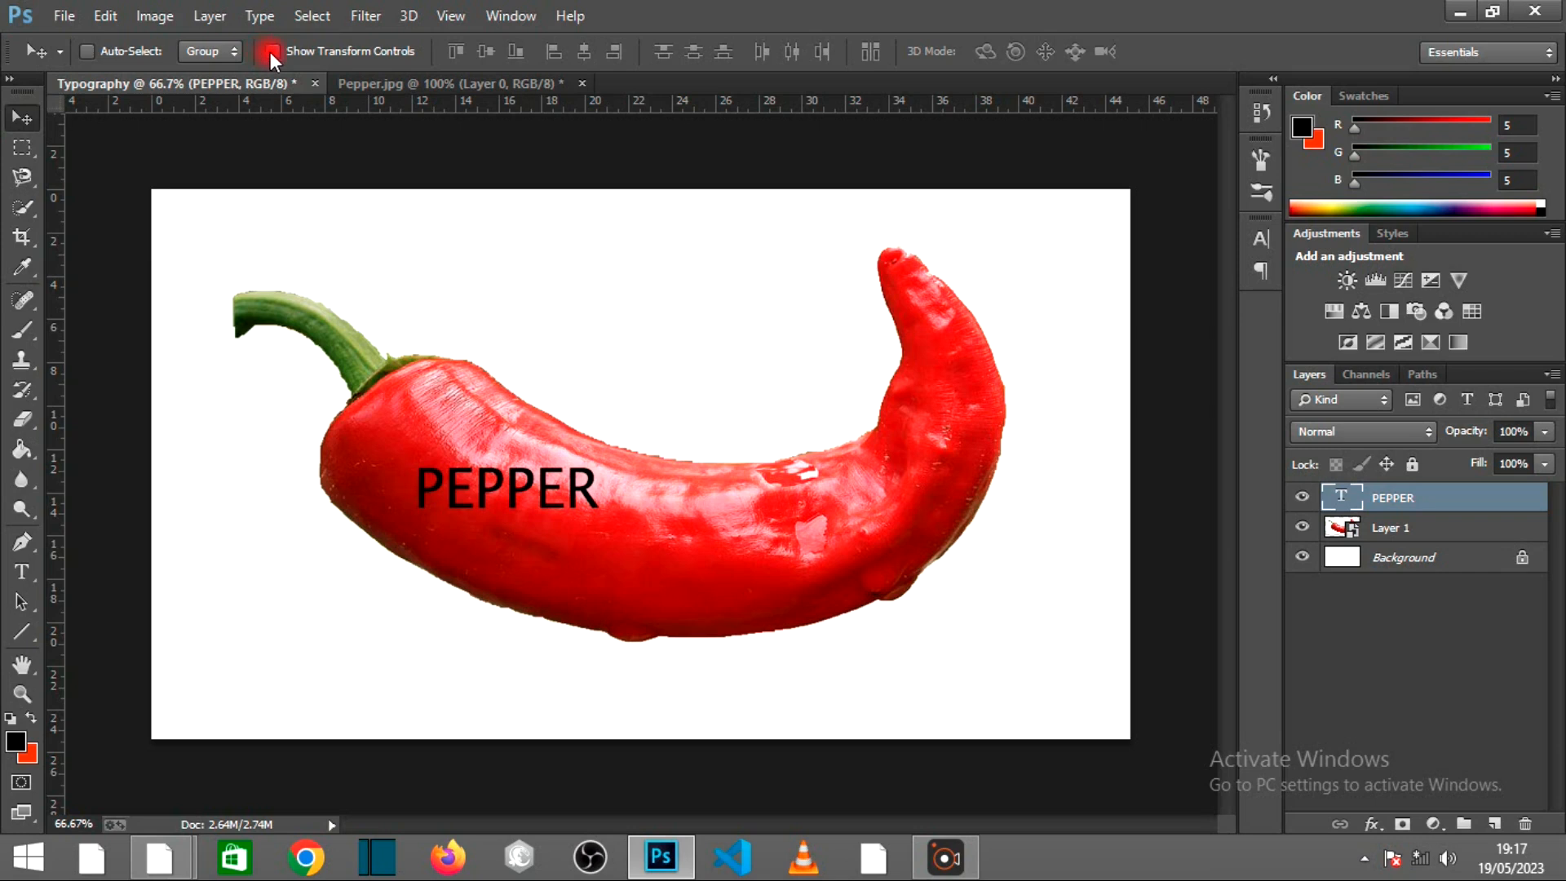
pyautogui.moveTo(599, 493); pyautogui.dragTo(901, 489)
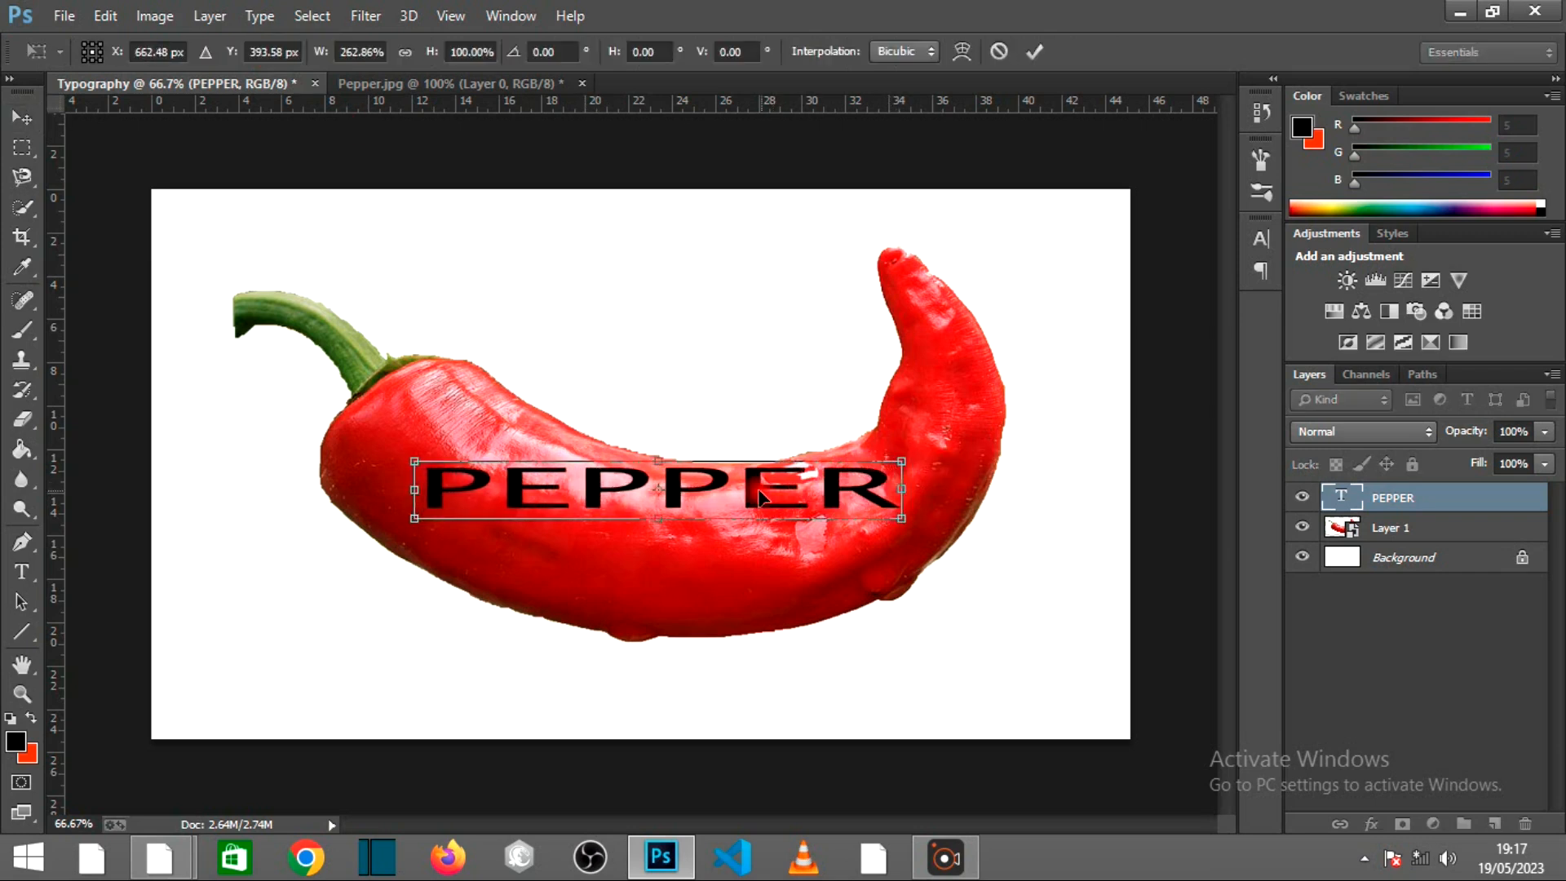
pyautogui.moveTo(755, 495); pyautogui.dragTo(753, 502)
pyautogui.moveTo(663, 528)
pyautogui.mouseDown()
pyautogui.moveTo(656, 596)
pyautogui.moveTo(649, 535)
pyautogui.moveTo(669, 521)
pyautogui.moveTo(649, 527)
pyautogui.mouseUp()
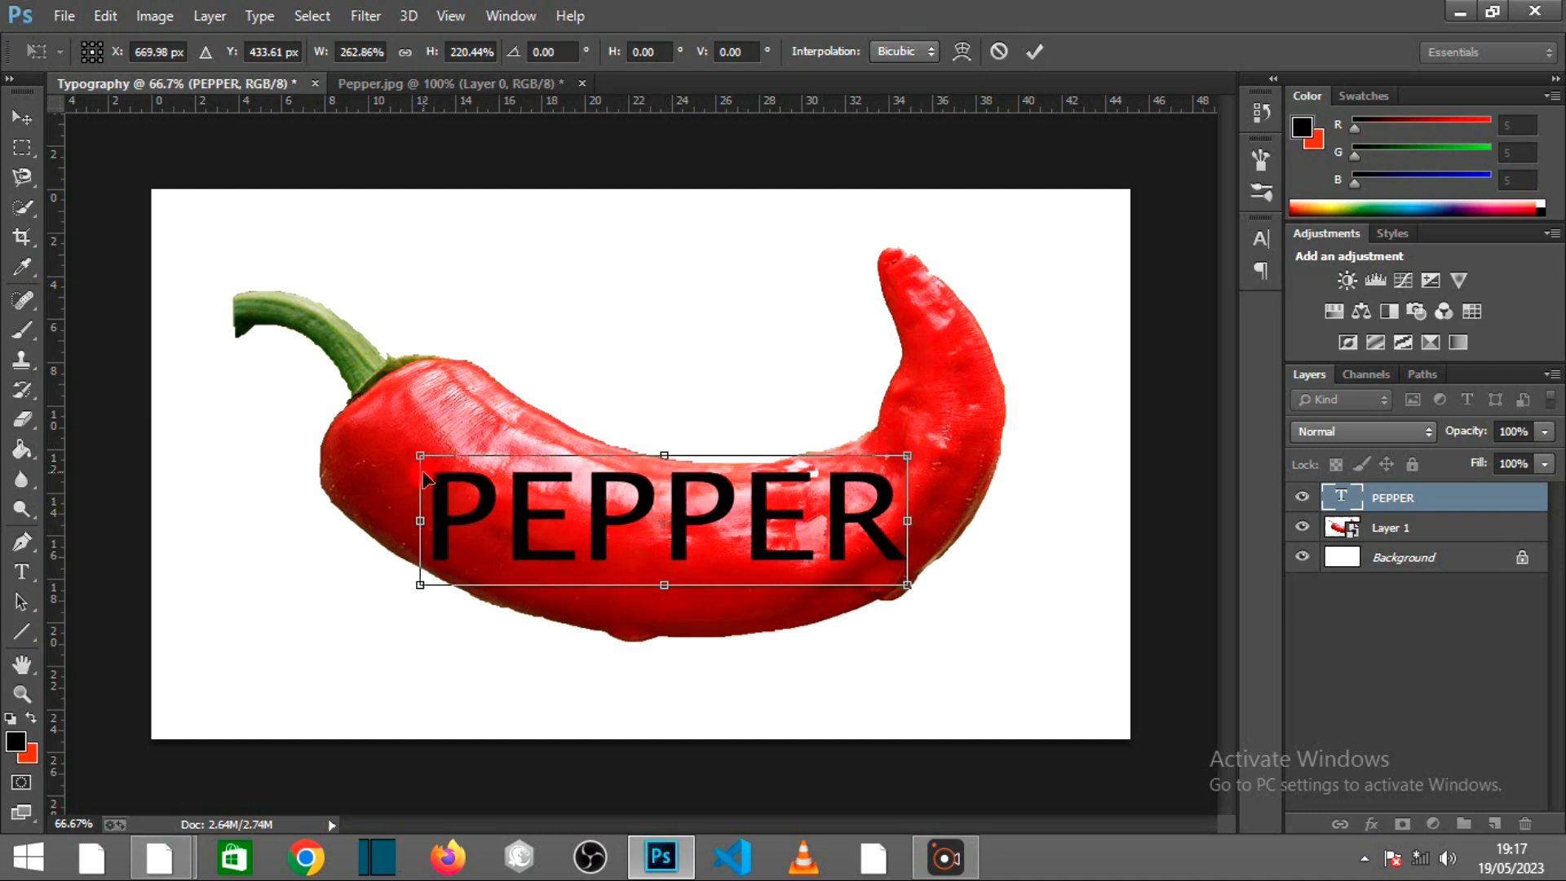
pyautogui.moveTo(423, 460)
pyautogui.mouseDown()
pyautogui.moveTo(404, 398)
pyautogui.moveTo(403, 446)
pyautogui.mouseUp()
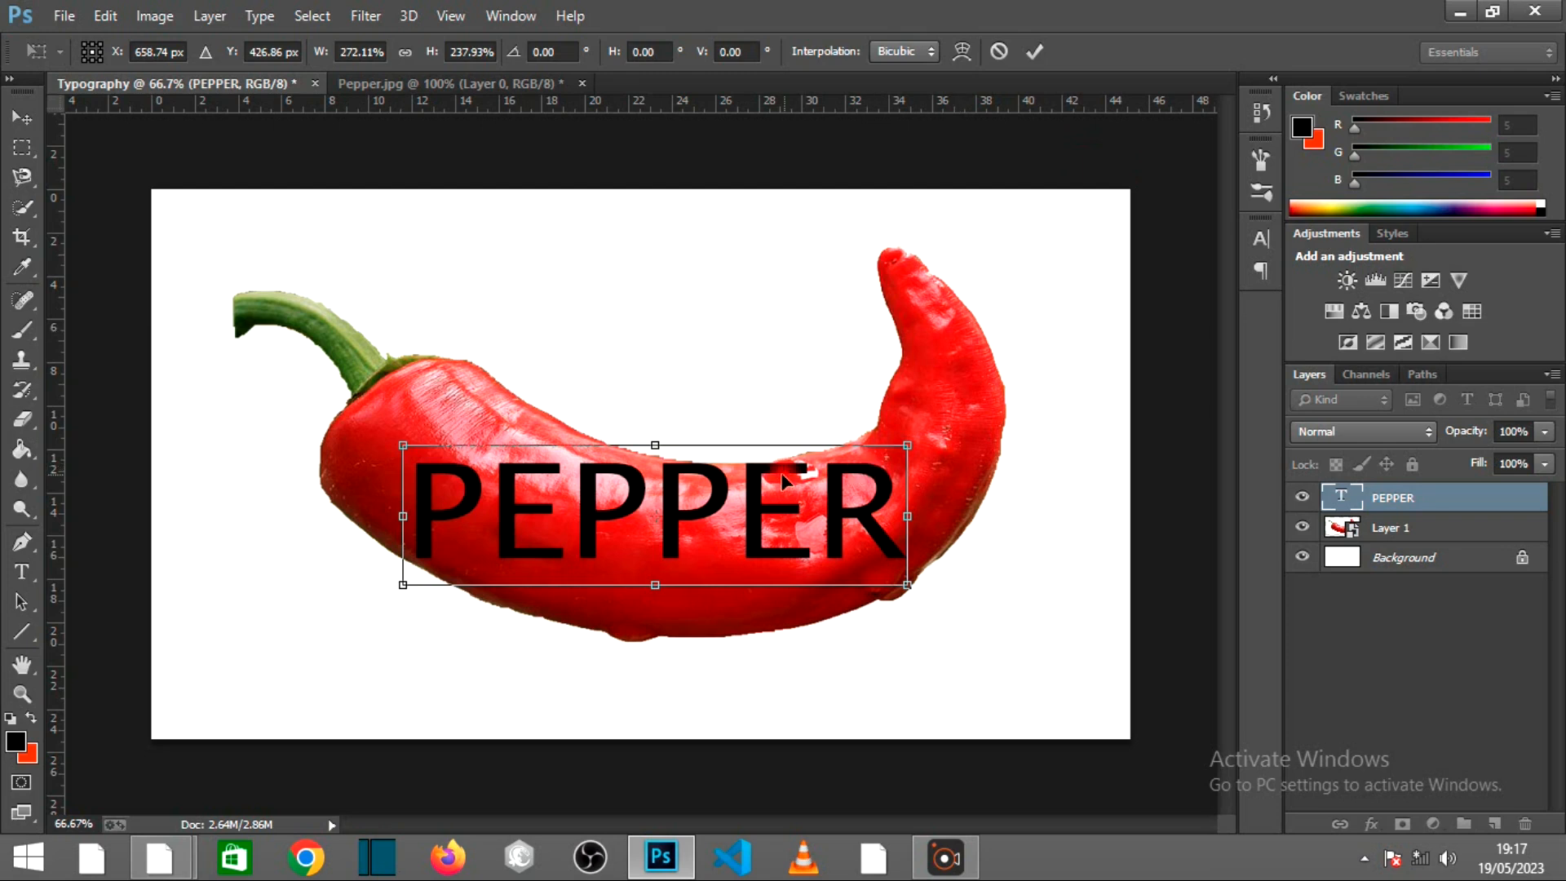
pyautogui.moveTo(783, 489); pyautogui.dragTo(795, 497)
pyautogui.click(1032, 51)
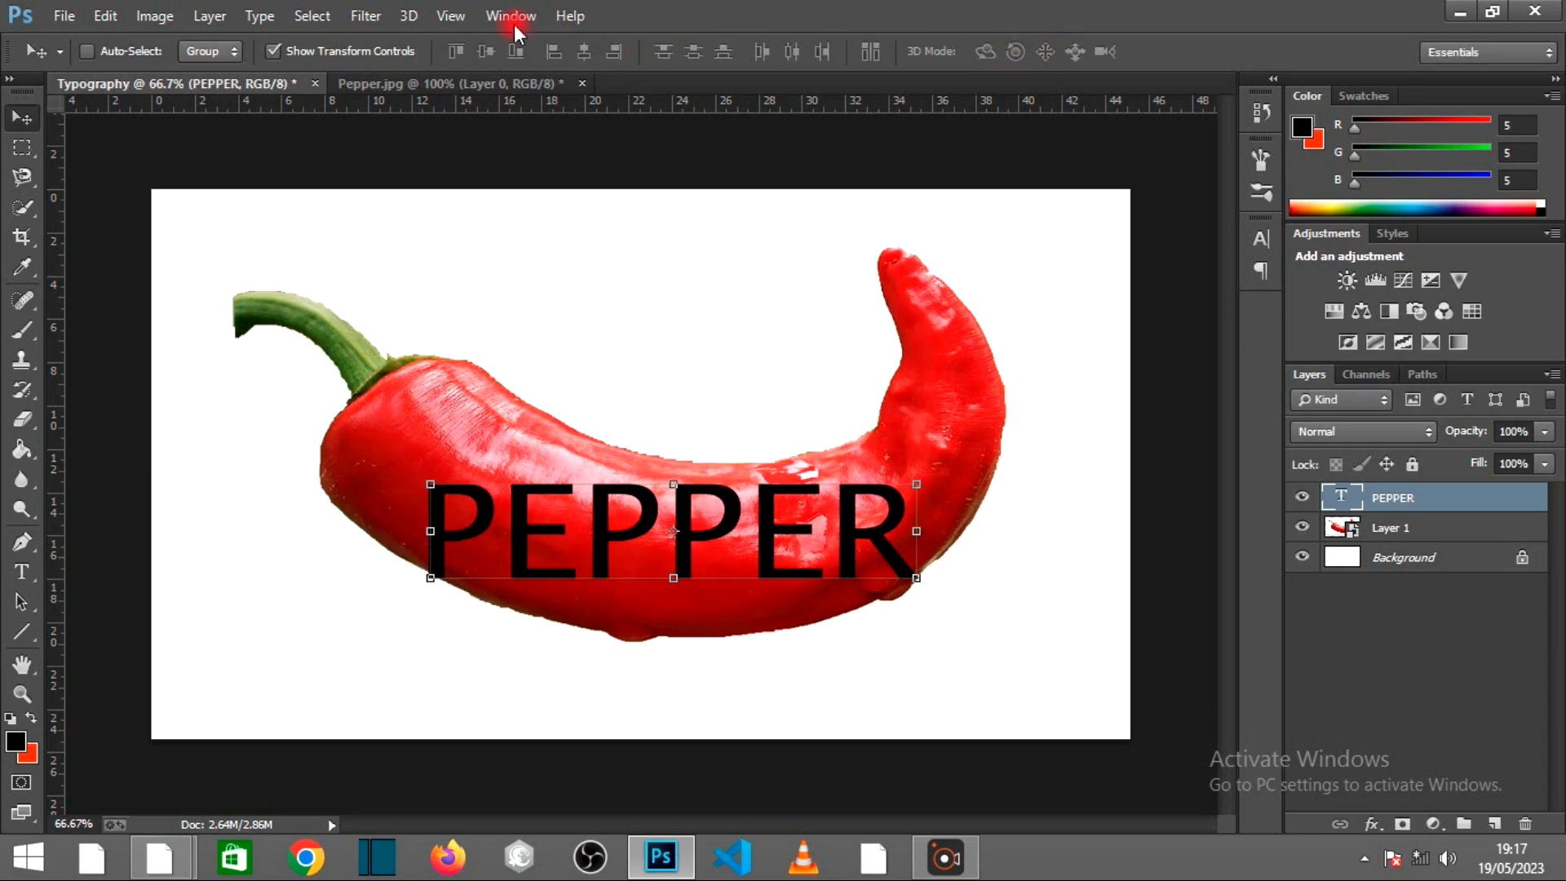
pyautogui.click(273, 51)
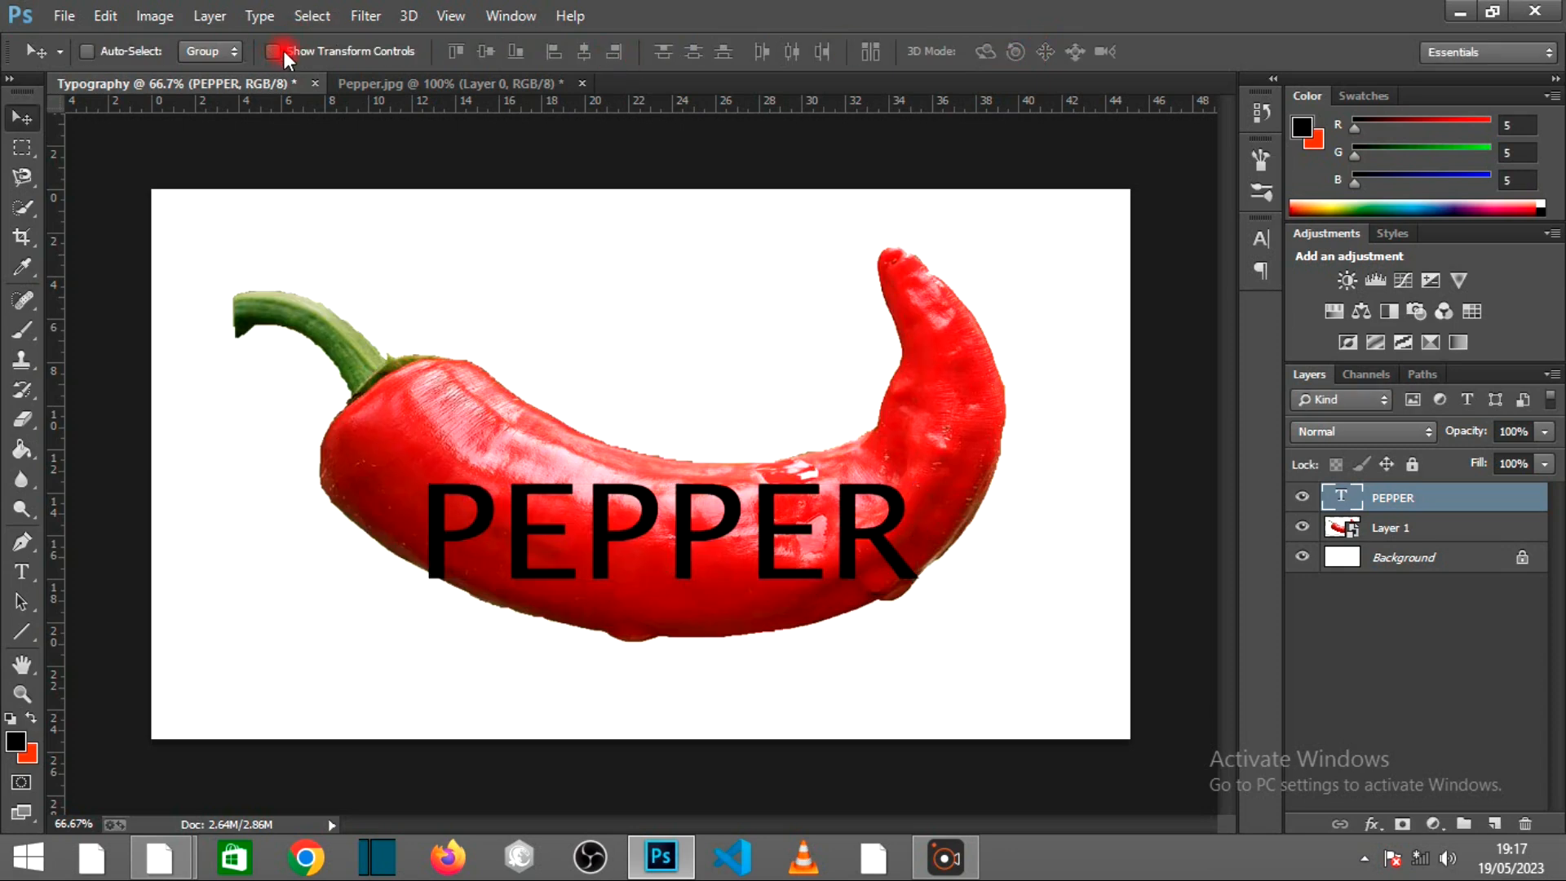
pyautogui.rightClick(1378, 496)
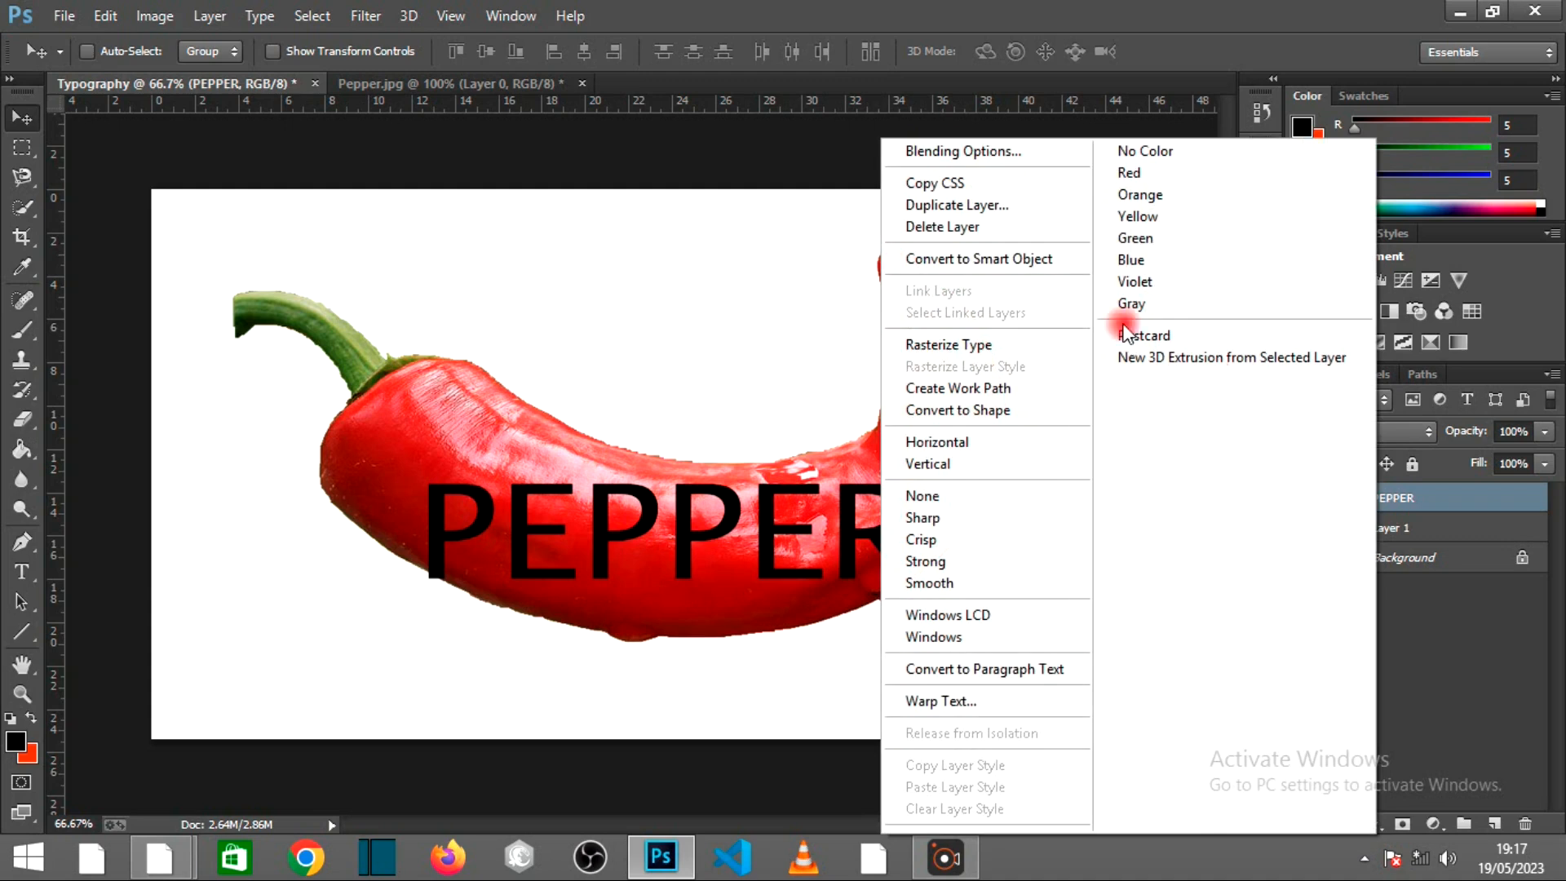
pyautogui.click(1029, 259)
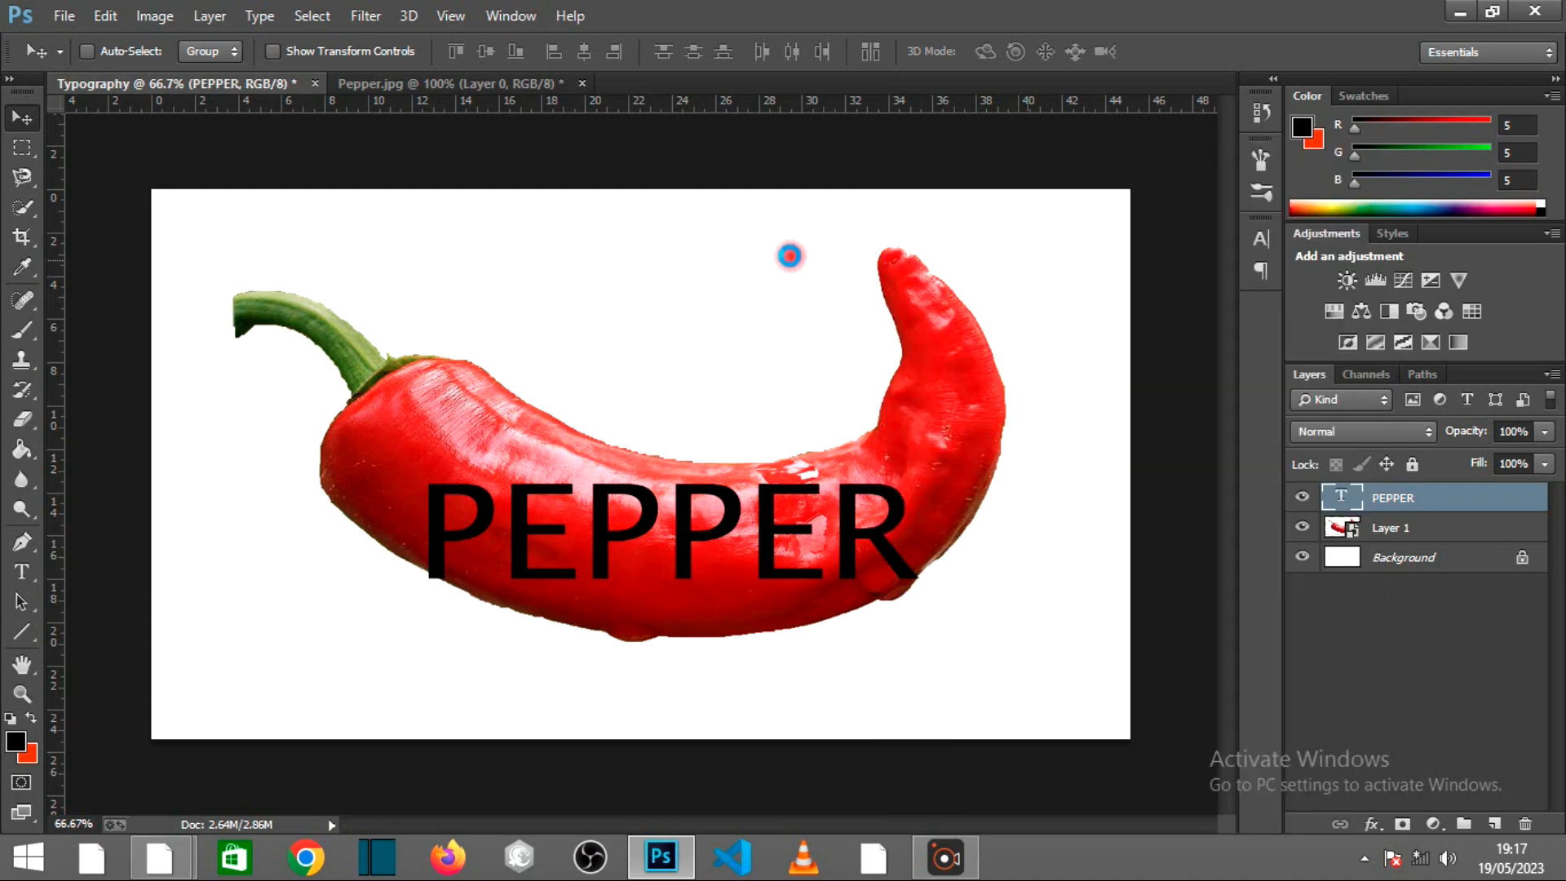
# Step: Warp the PEPPER text by raising its upper corners and bending its lower edge down along the pepper's underside
pyautogui.click(113, 15)
pyautogui.moveTo(277, 460)
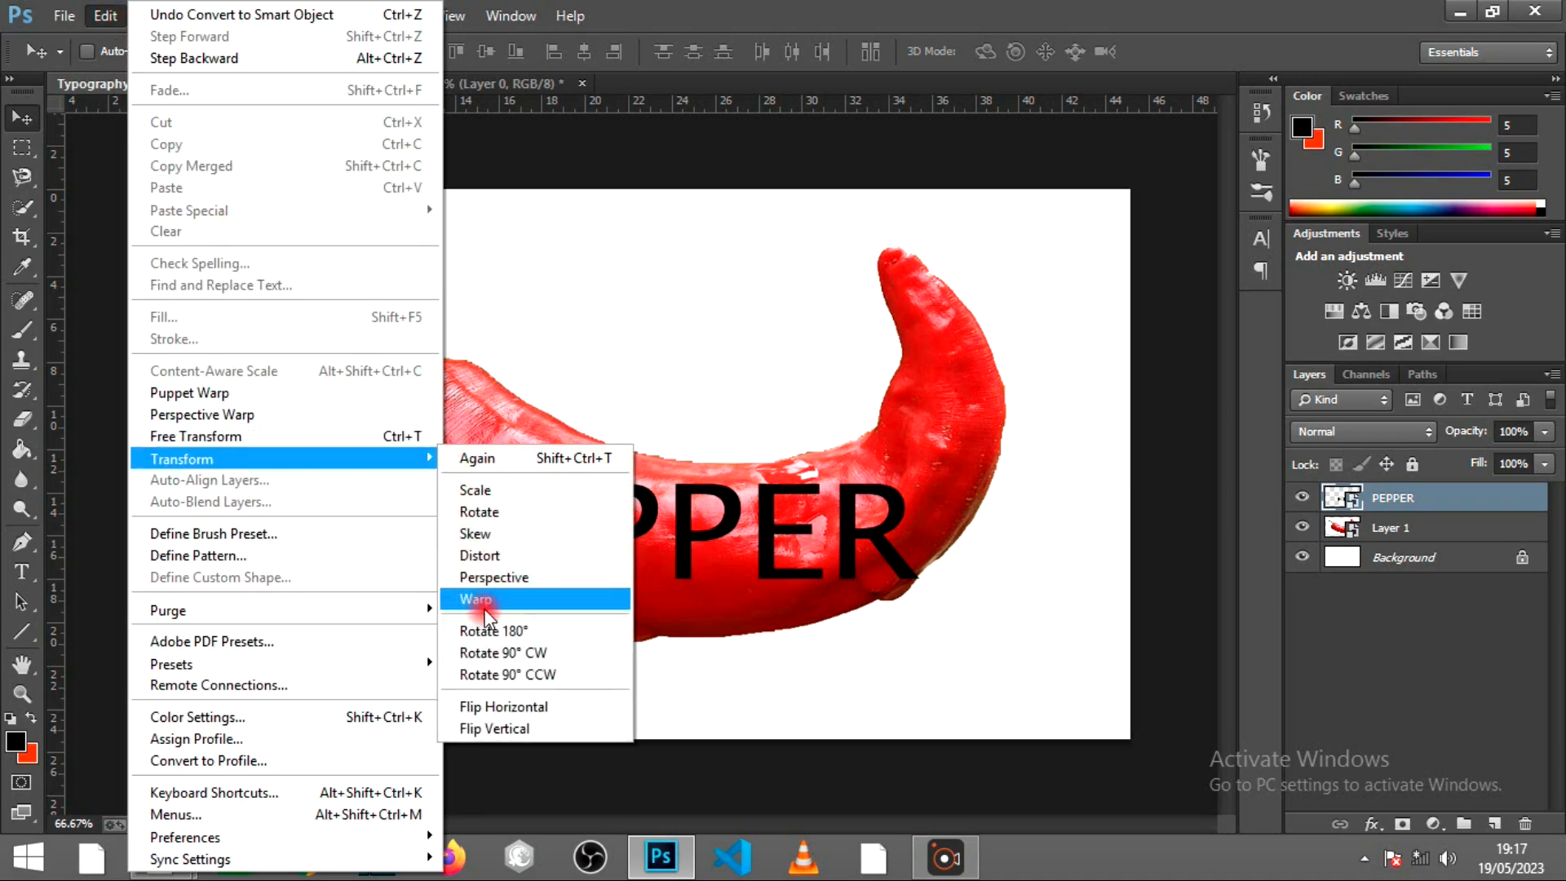
pyautogui.click(486, 613)
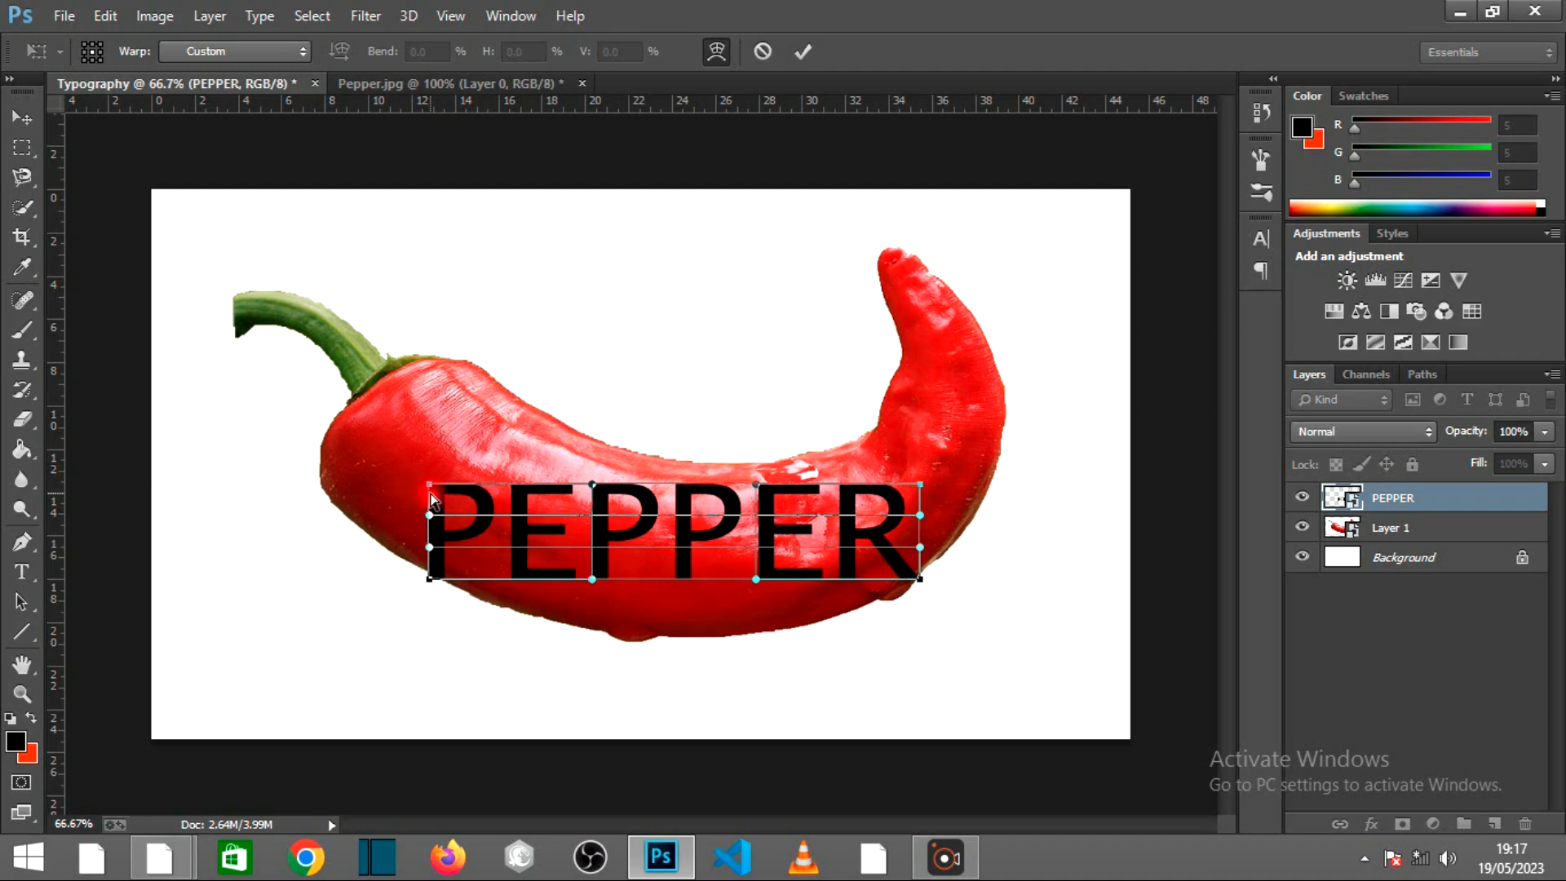
pyautogui.moveTo(429, 484); pyautogui.dragTo(421, 427)
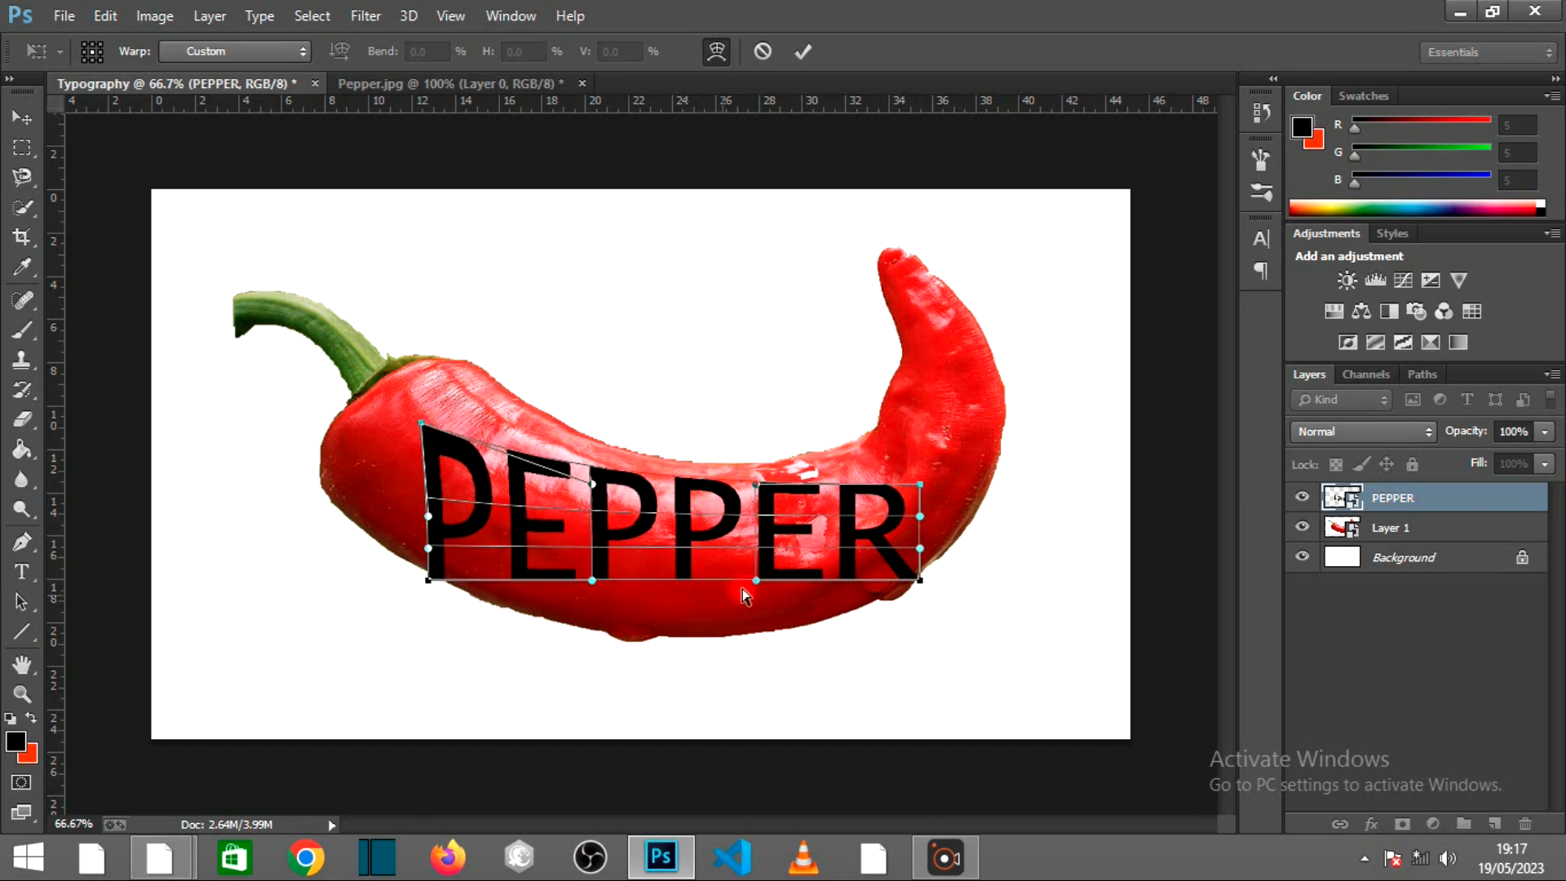
pyautogui.moveTo(922, 490); pyautogui.dragTo(922, 457)
pyautogui.moveTo(592, 580); pyautogui.dragTo(609, 646)
pyautogui.moveTo(755, 587); pyautogui.dragTo(786, 658)
# Step: Raise the warp's upper corners and top edge further to match the pepper's upper contour, and apply the warp
pyautogui.moveTo(424, 423); pyautogui.dragTo(429, 368)
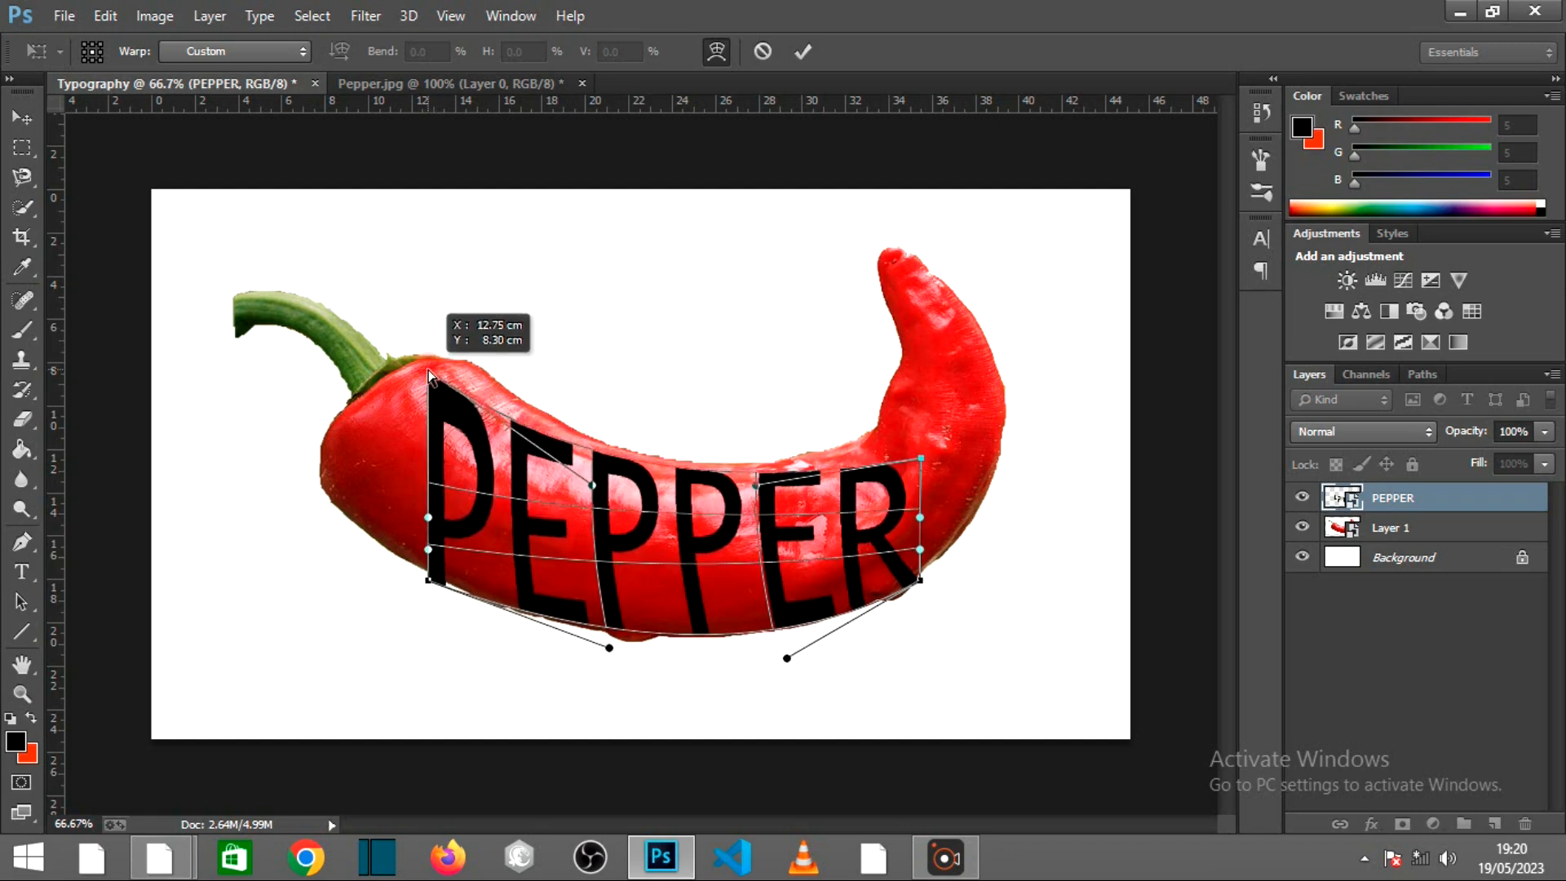
pyautogui.moveTo(925, 464); pyautogui.dragTo(918, 415)
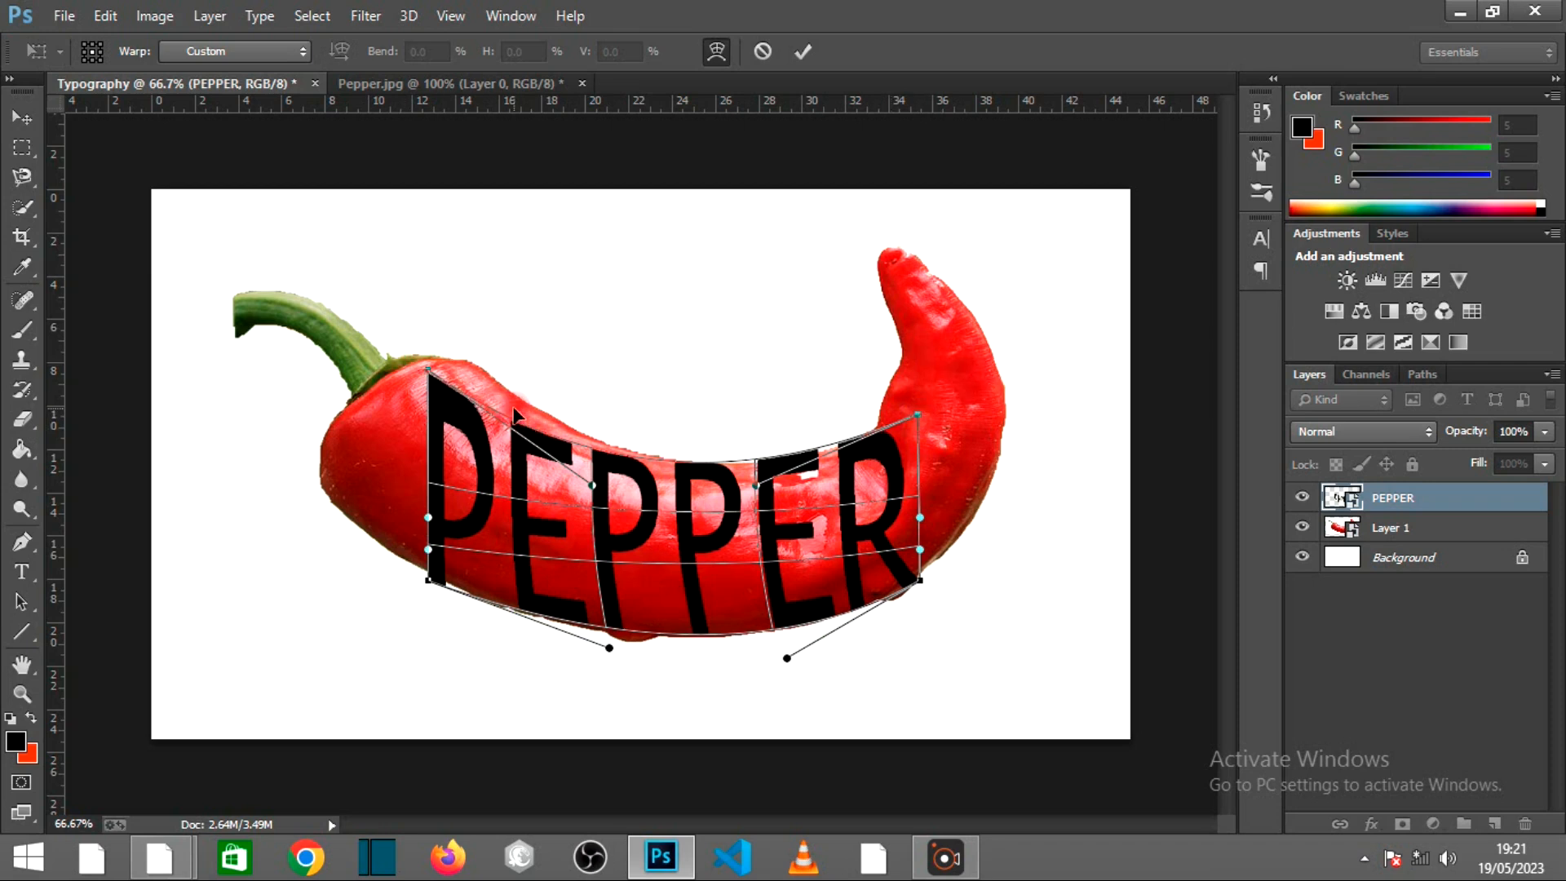
pyautogui.moveTo(595, 483); pyautogui.dragTo(595, 458)
pyautogui.moveTo(921, 512)
pyautogui.mouseDown()
pyautogui.moveTo(941, 500)
pyautogui.moveTo(923, 514)
pyautogui.mouseUp()
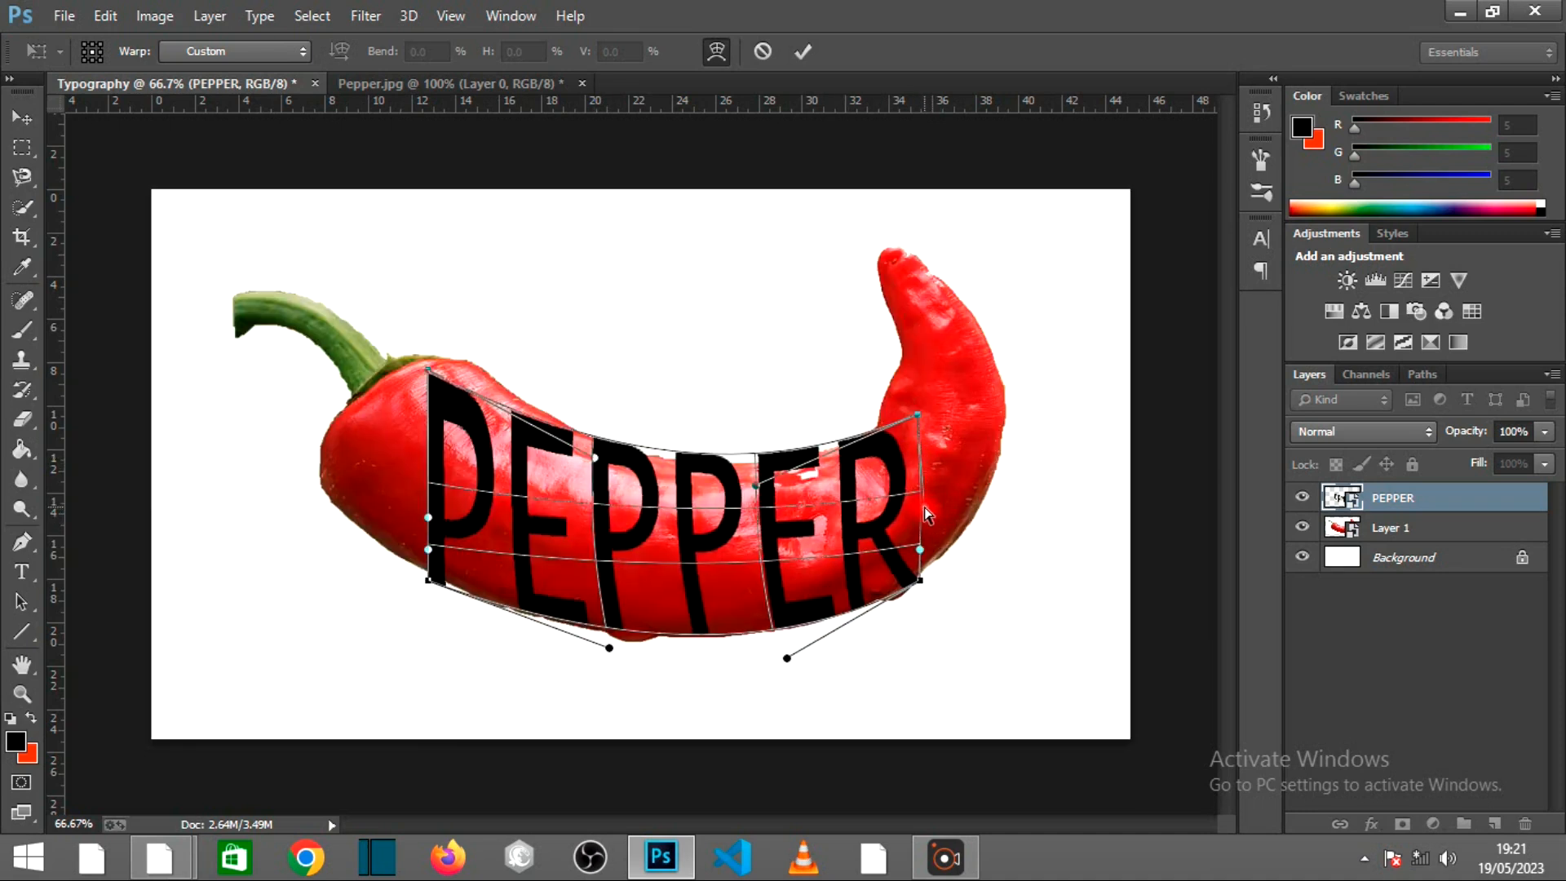
pyautogui.click(799, 52)
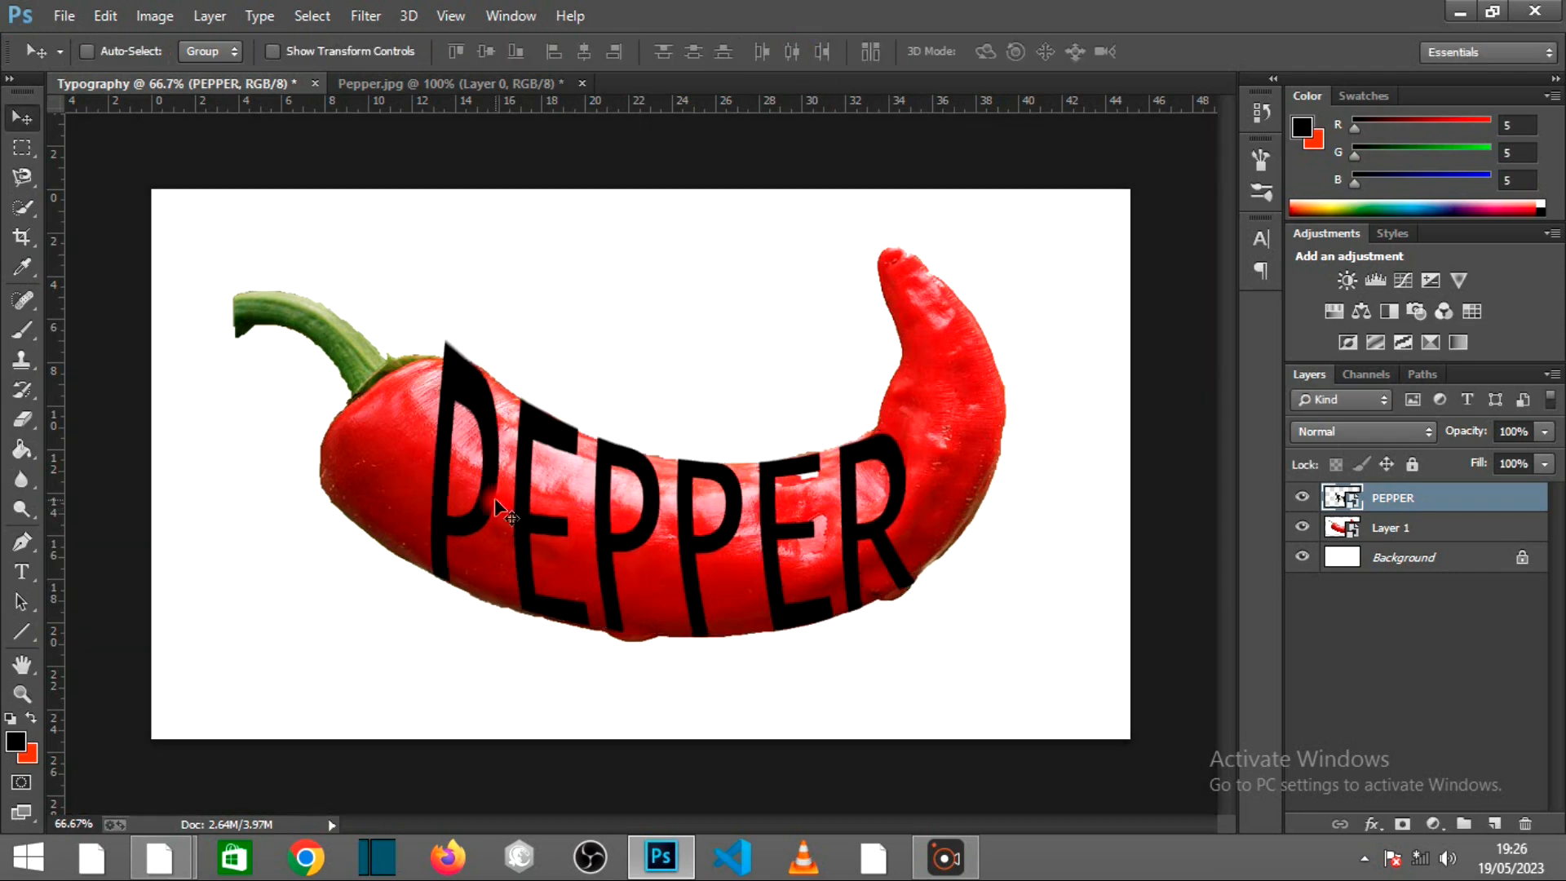
# Step: Duplicate the pepper image layer and place the copy above the PEPPER text layer
pyautogui.click(1417, 532)
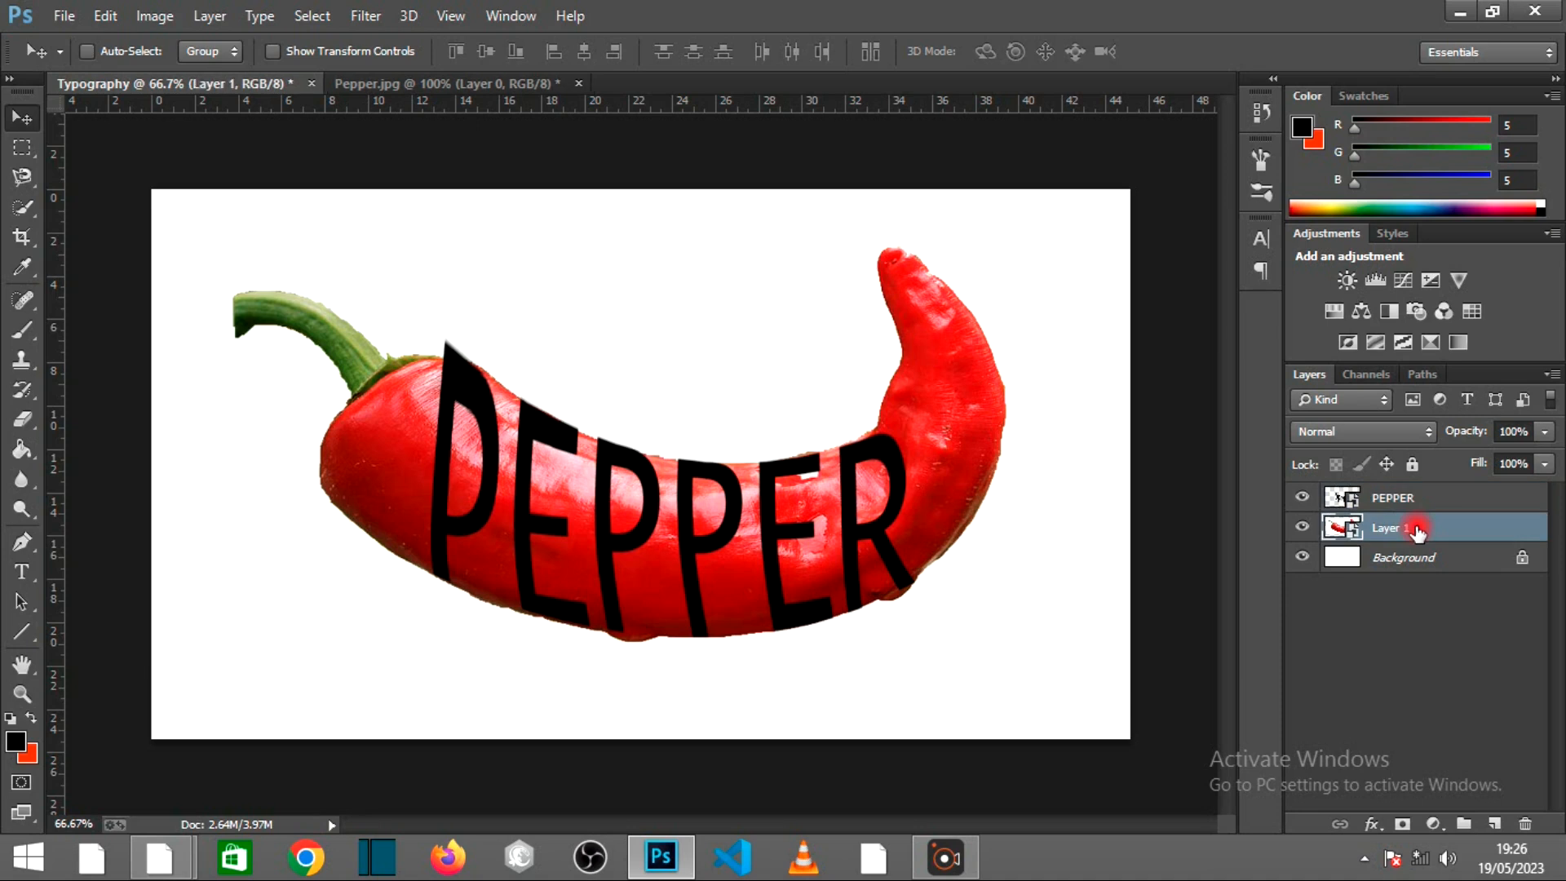
pyautogui.rightClick(1416, 528)
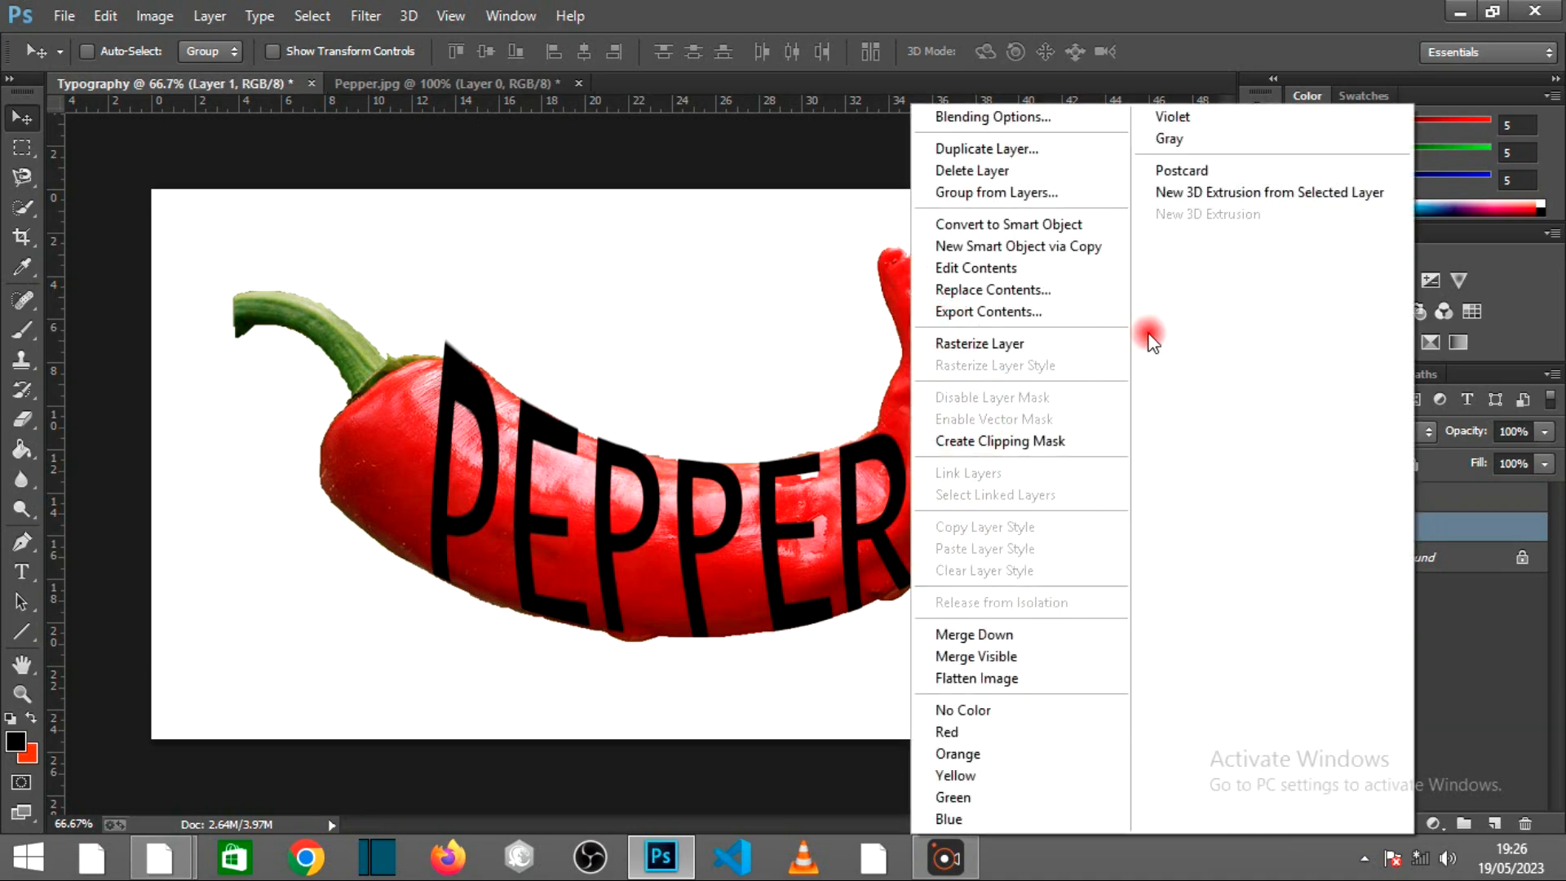
pyautogui.click(1090, 155)
pyautogui.click(1012, 254)
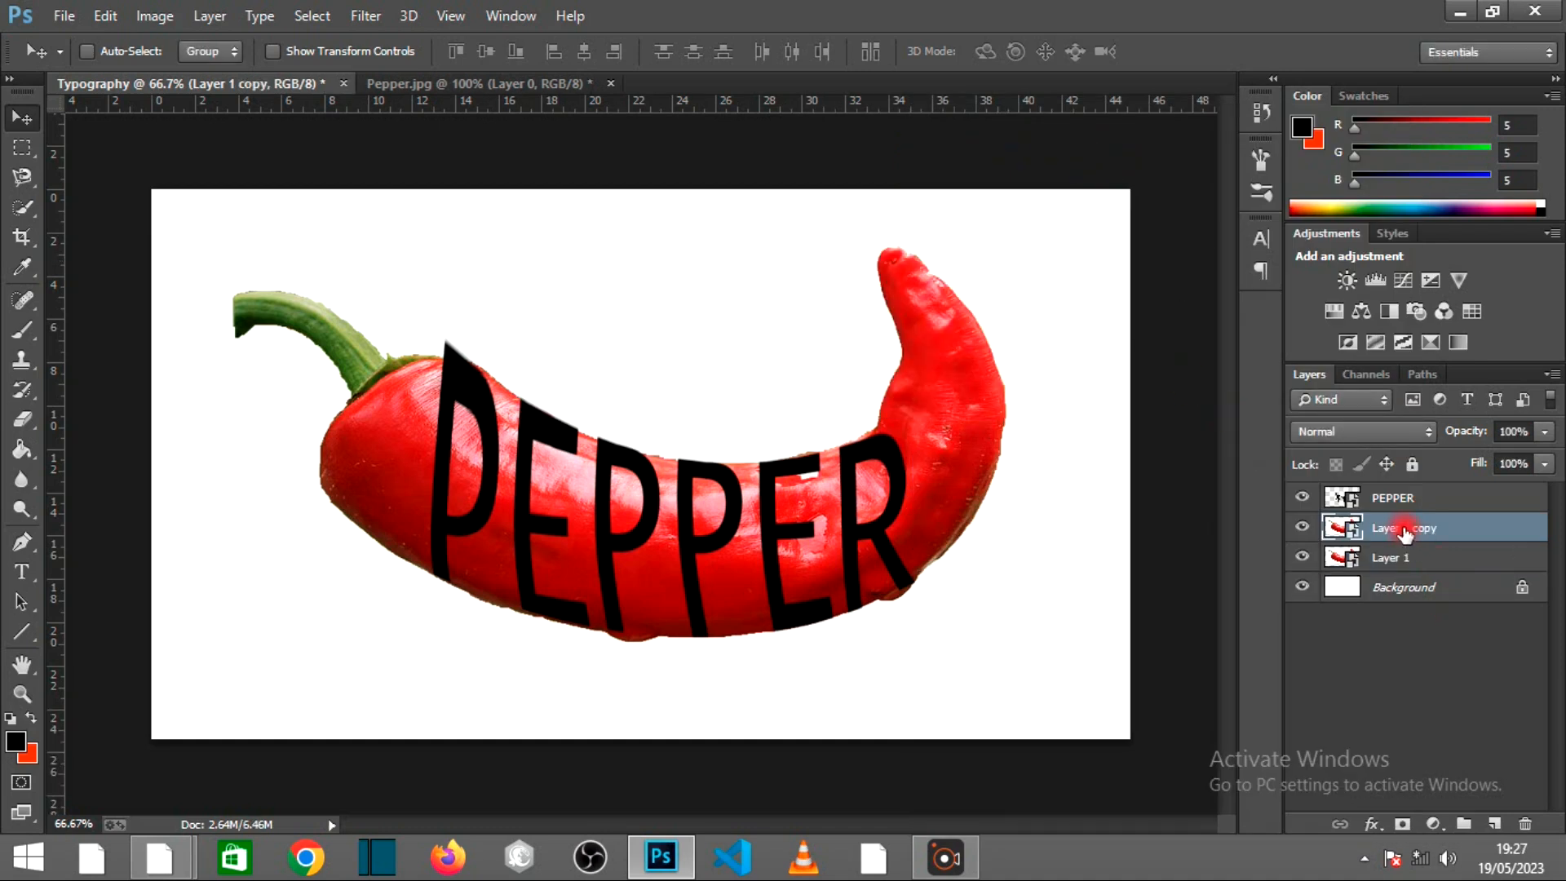
pyautogui.moveTo(1403, 532); pyautogui.dragTo(1395, 491)
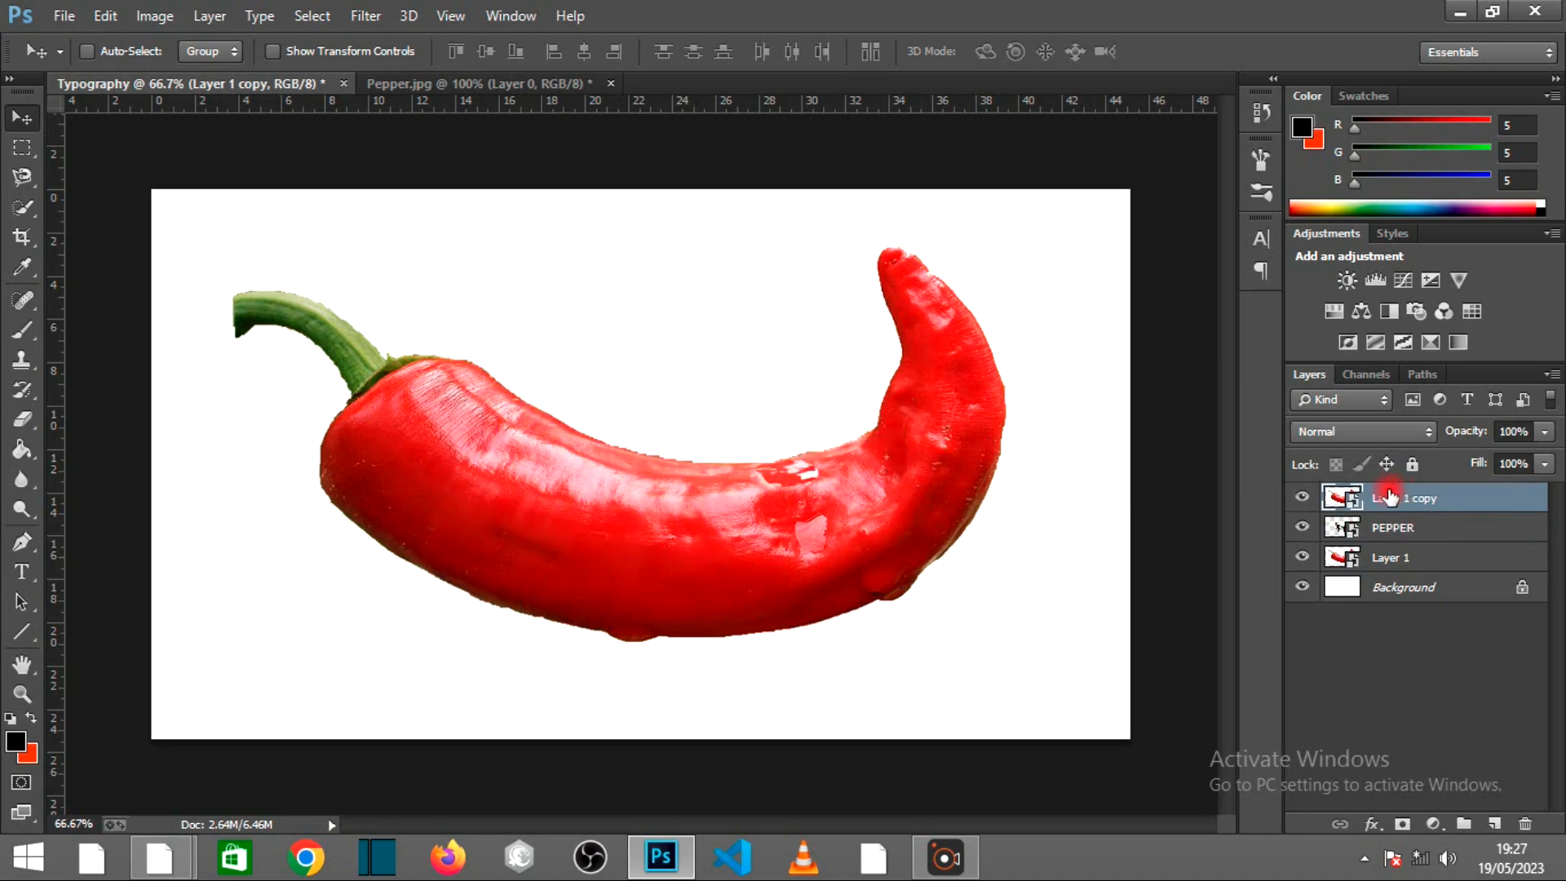
# Step: Hide the original pepper layer and clip the pepper copy to the PEPPER text with a clipping mask
pyautogui.click(1303, 557)
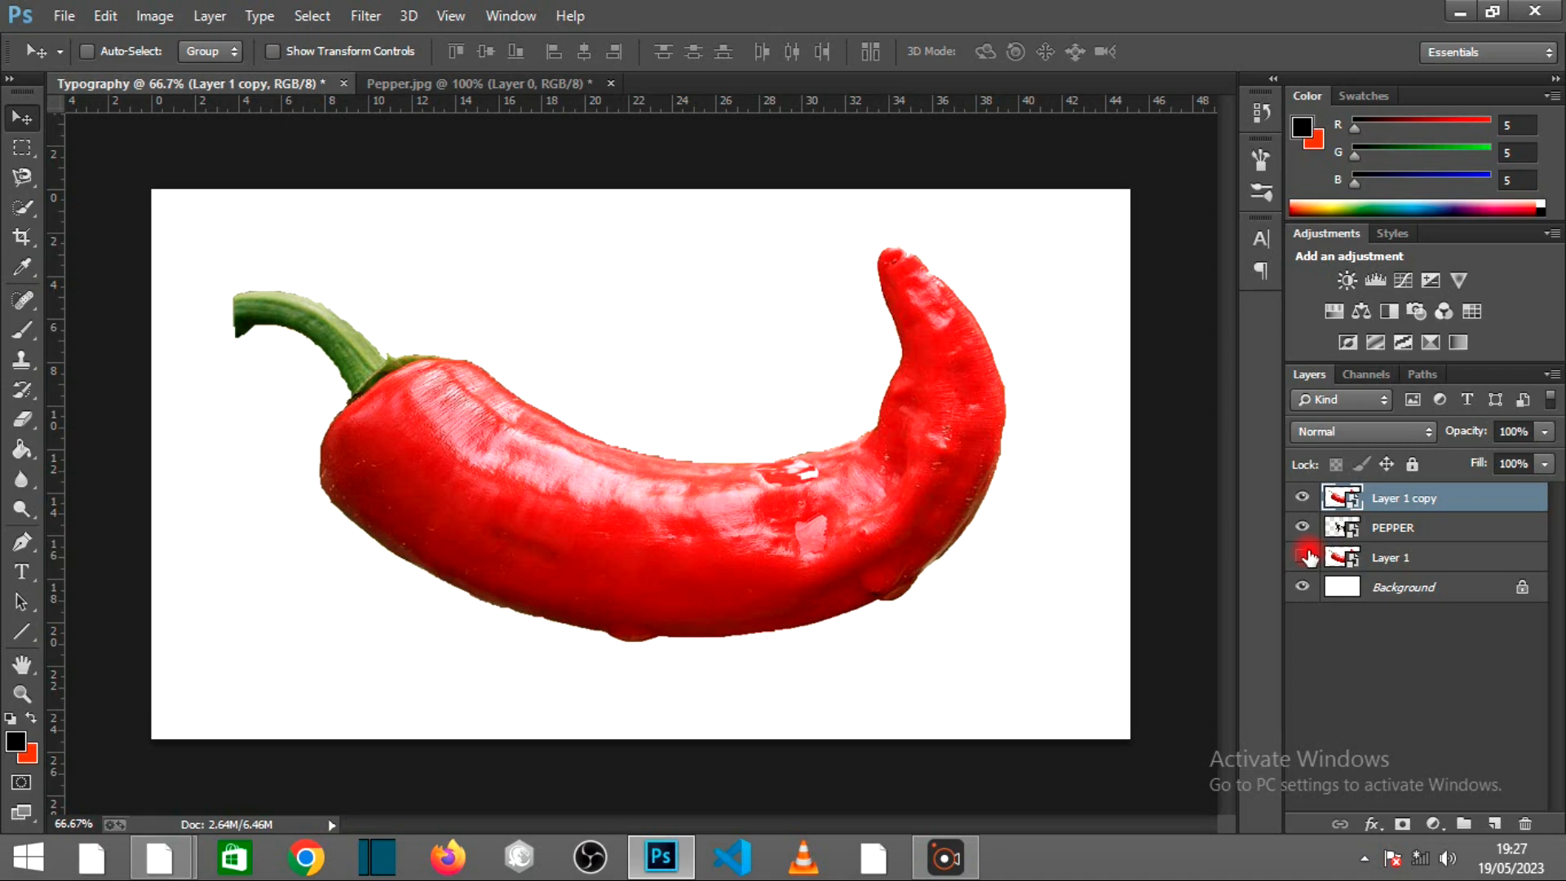
pyautogui.rightClick(1382, 497)
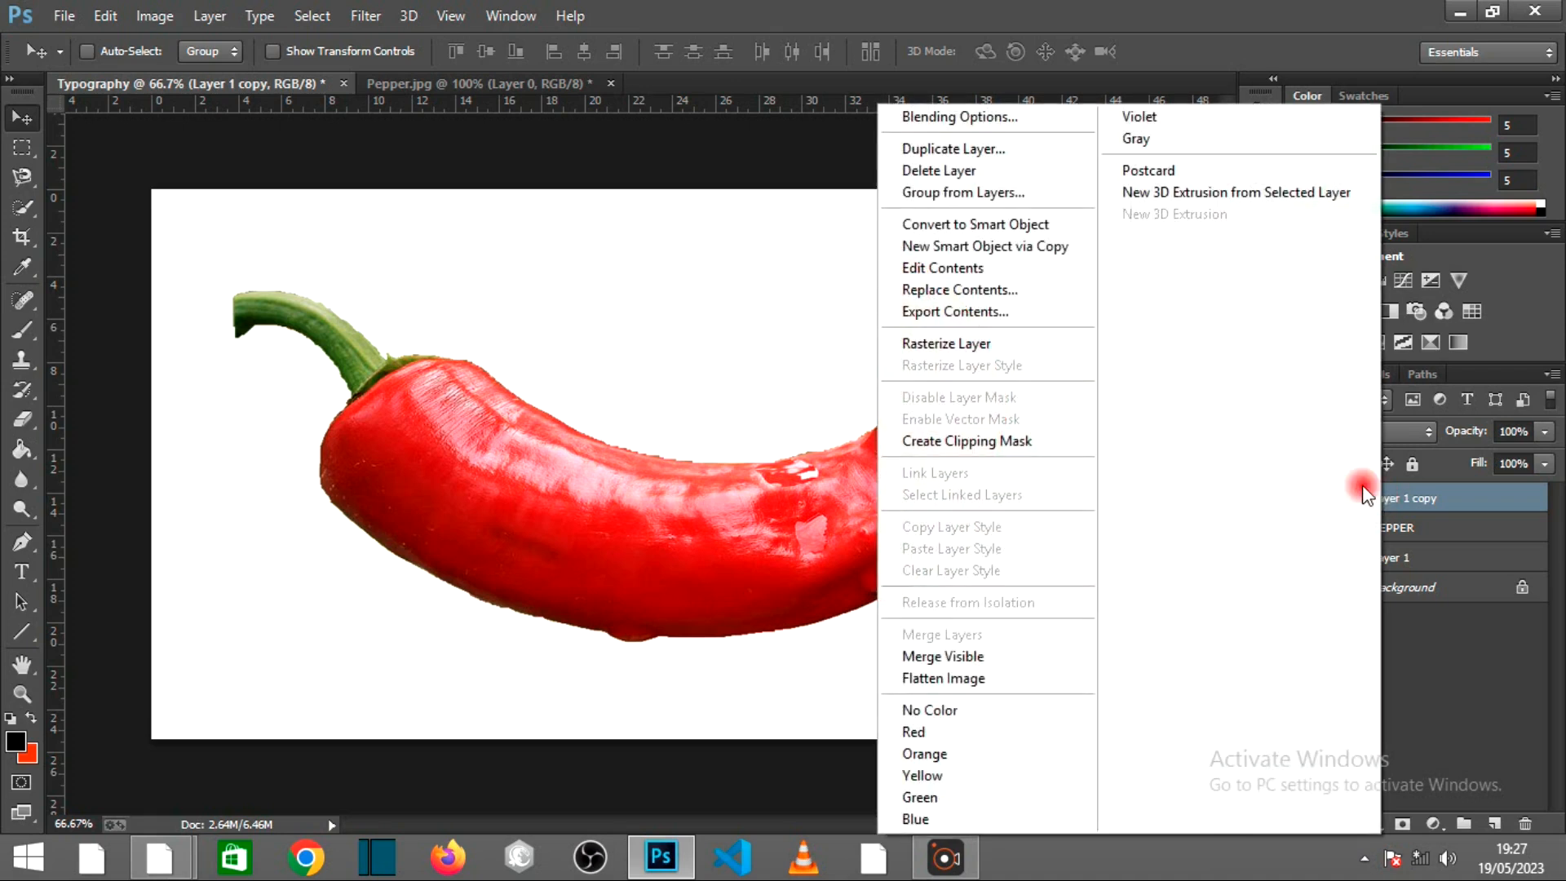
pyautogui.click(968, 445)
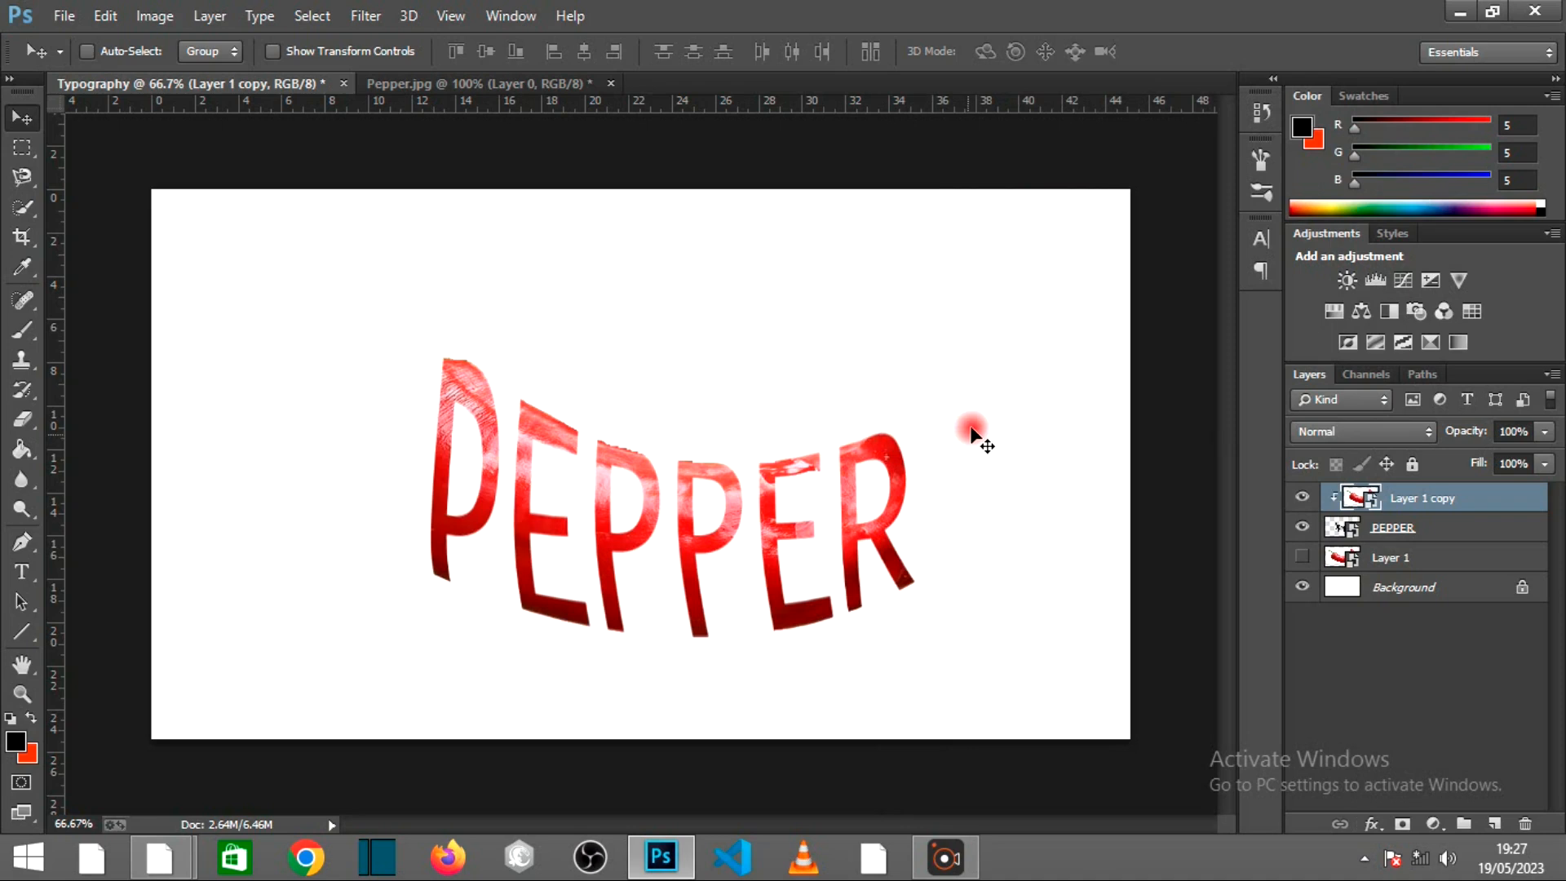
# Step: Show the original pepper layer, Layer 1, again and add a layer mask inverted to solid black
pyautogui.click(1407, 557)
pyautogui.click(1302, 558)
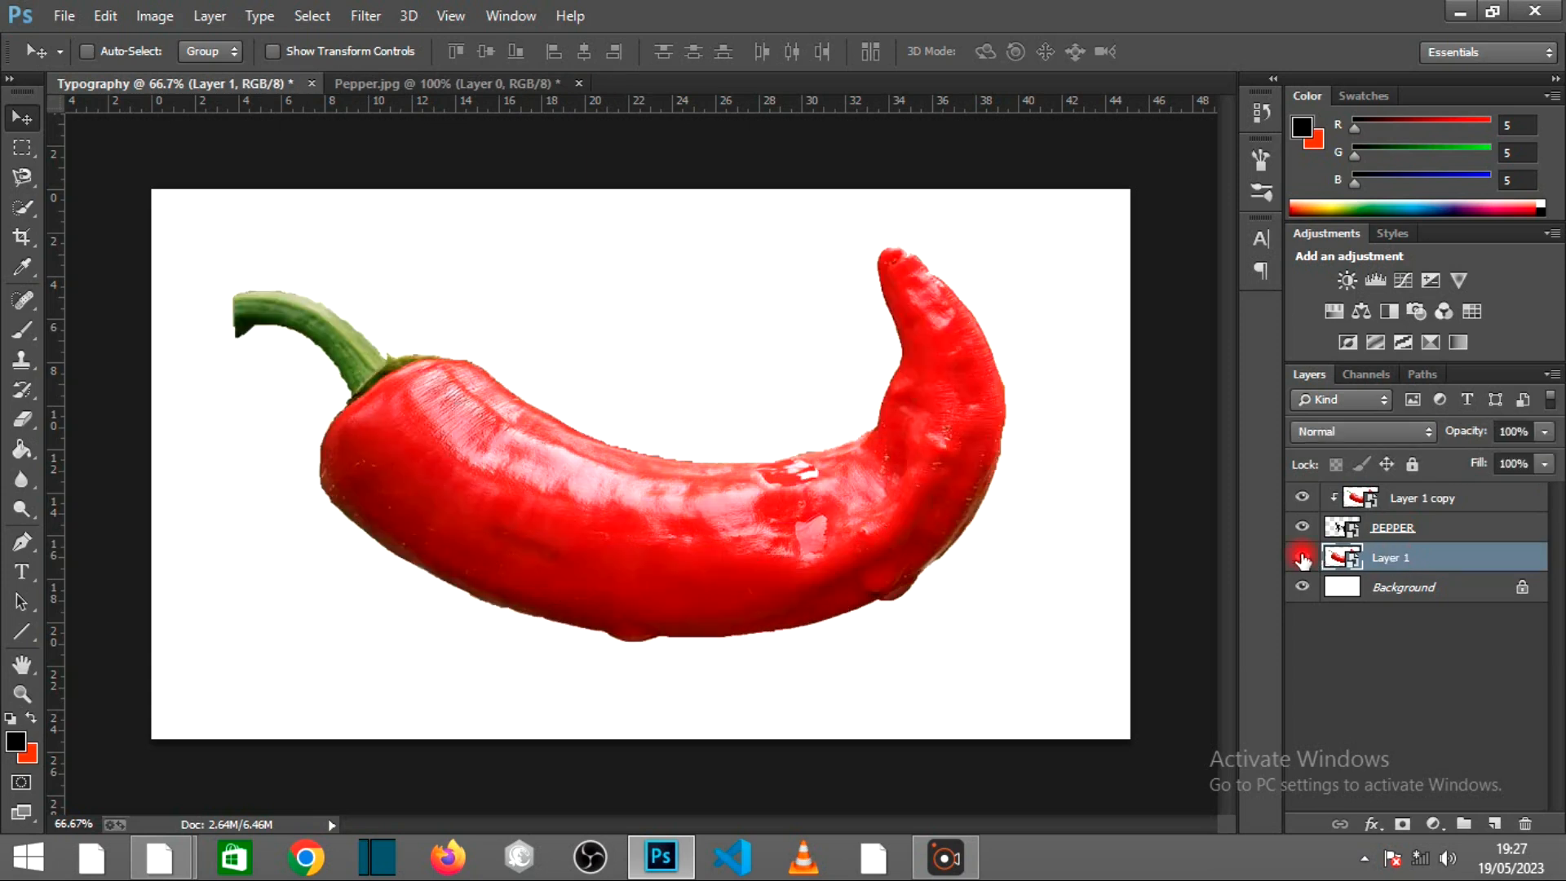
pyautogui.click(1402, 826)
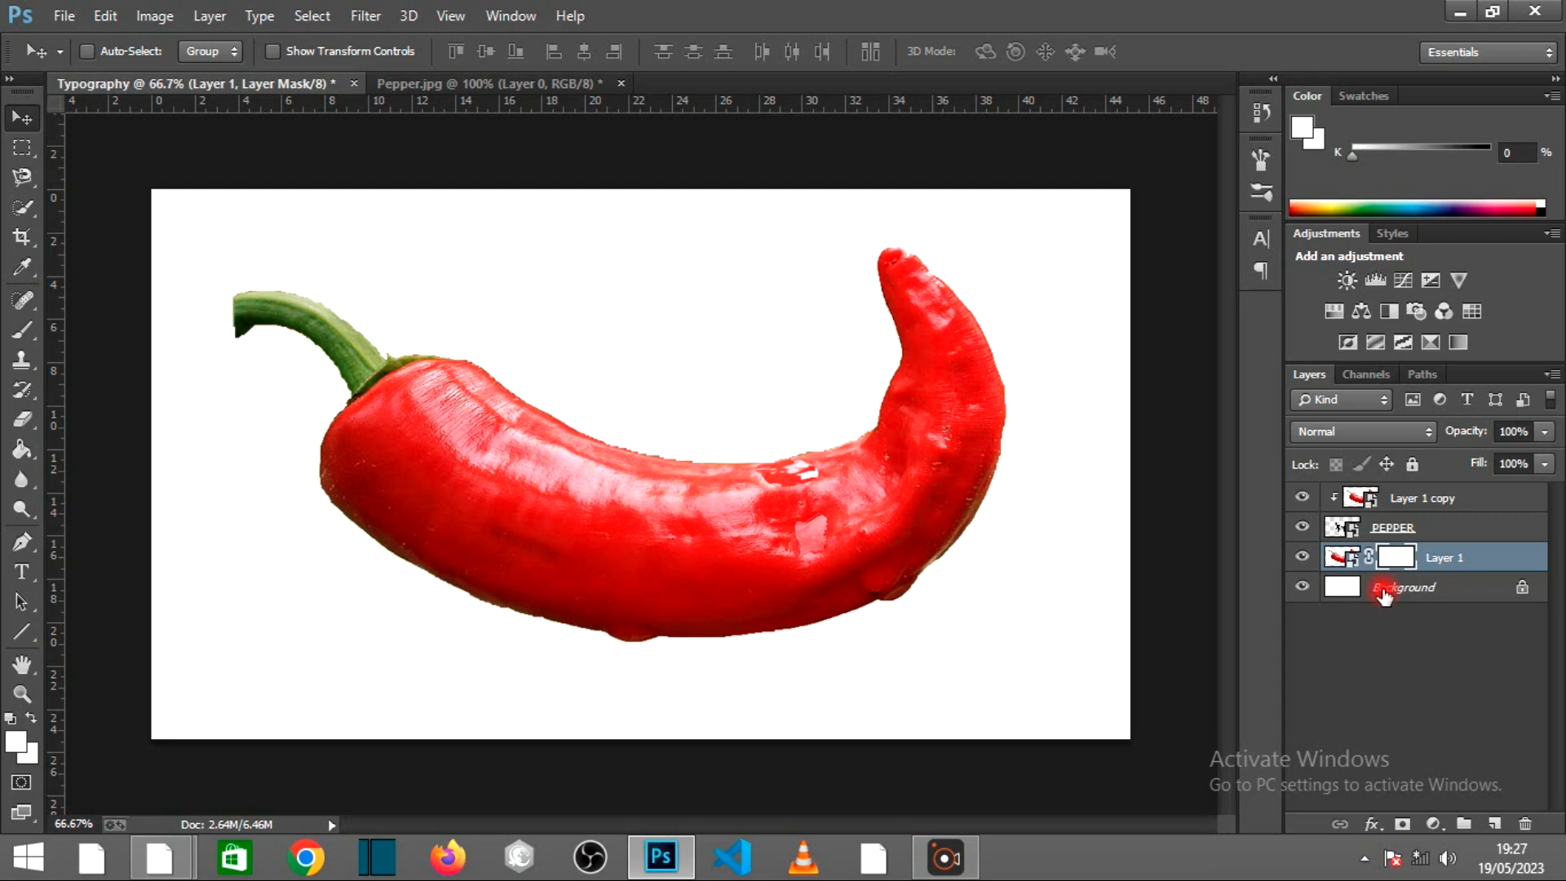
pyautogui.hotkey('ctrl', 'i')
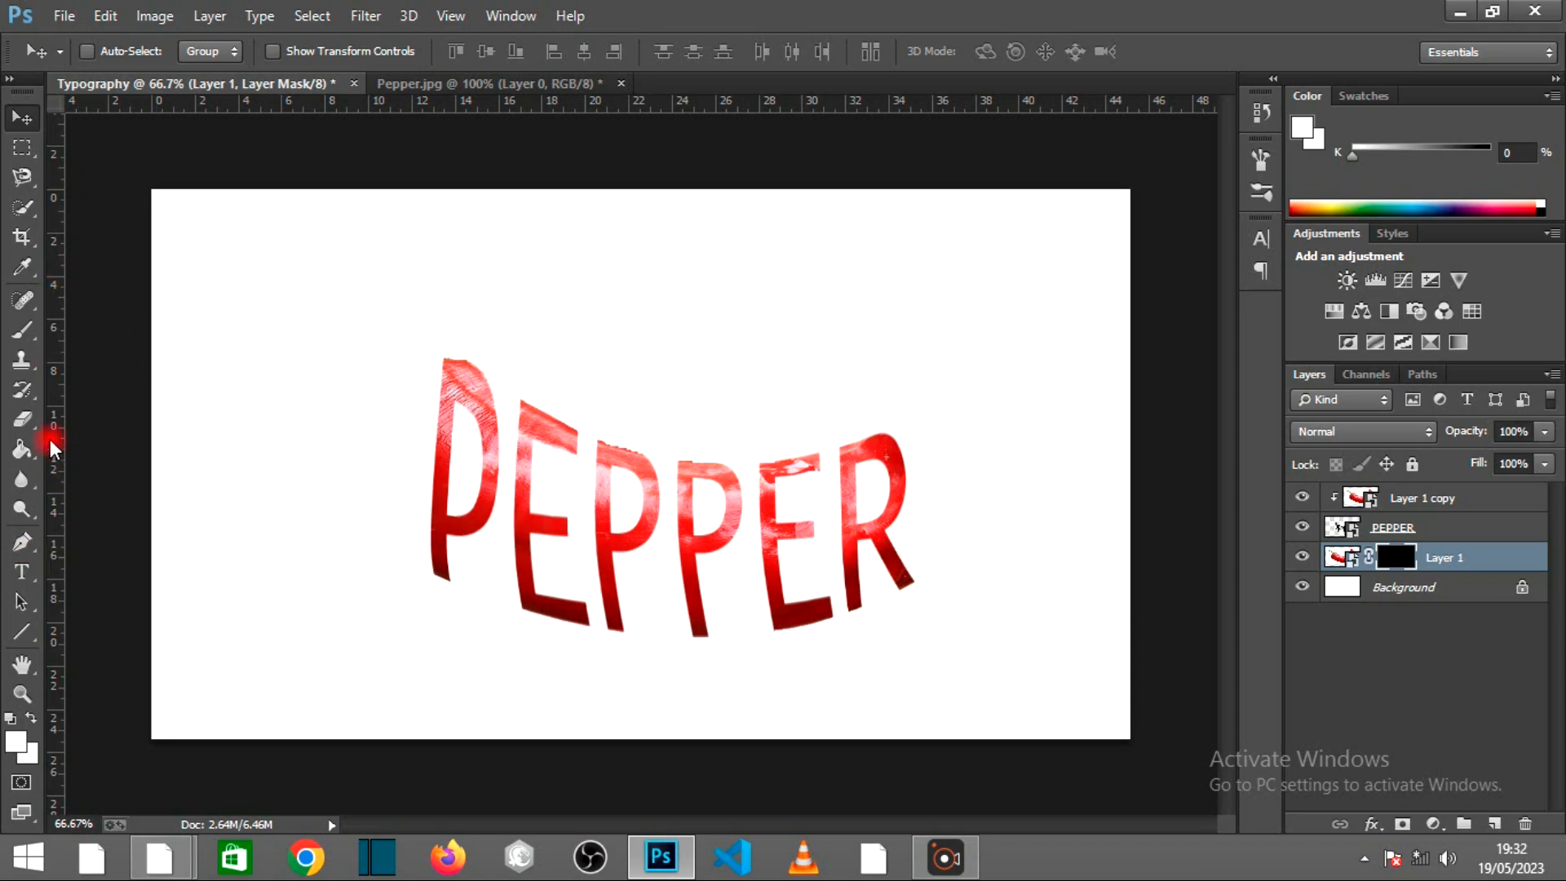
# Step: Set up the Brush tool with a hard round preset at about 170 px for painting on the mask
pyautogui.moveTo(27, 331); pyautogui.dragTo(79, 325)
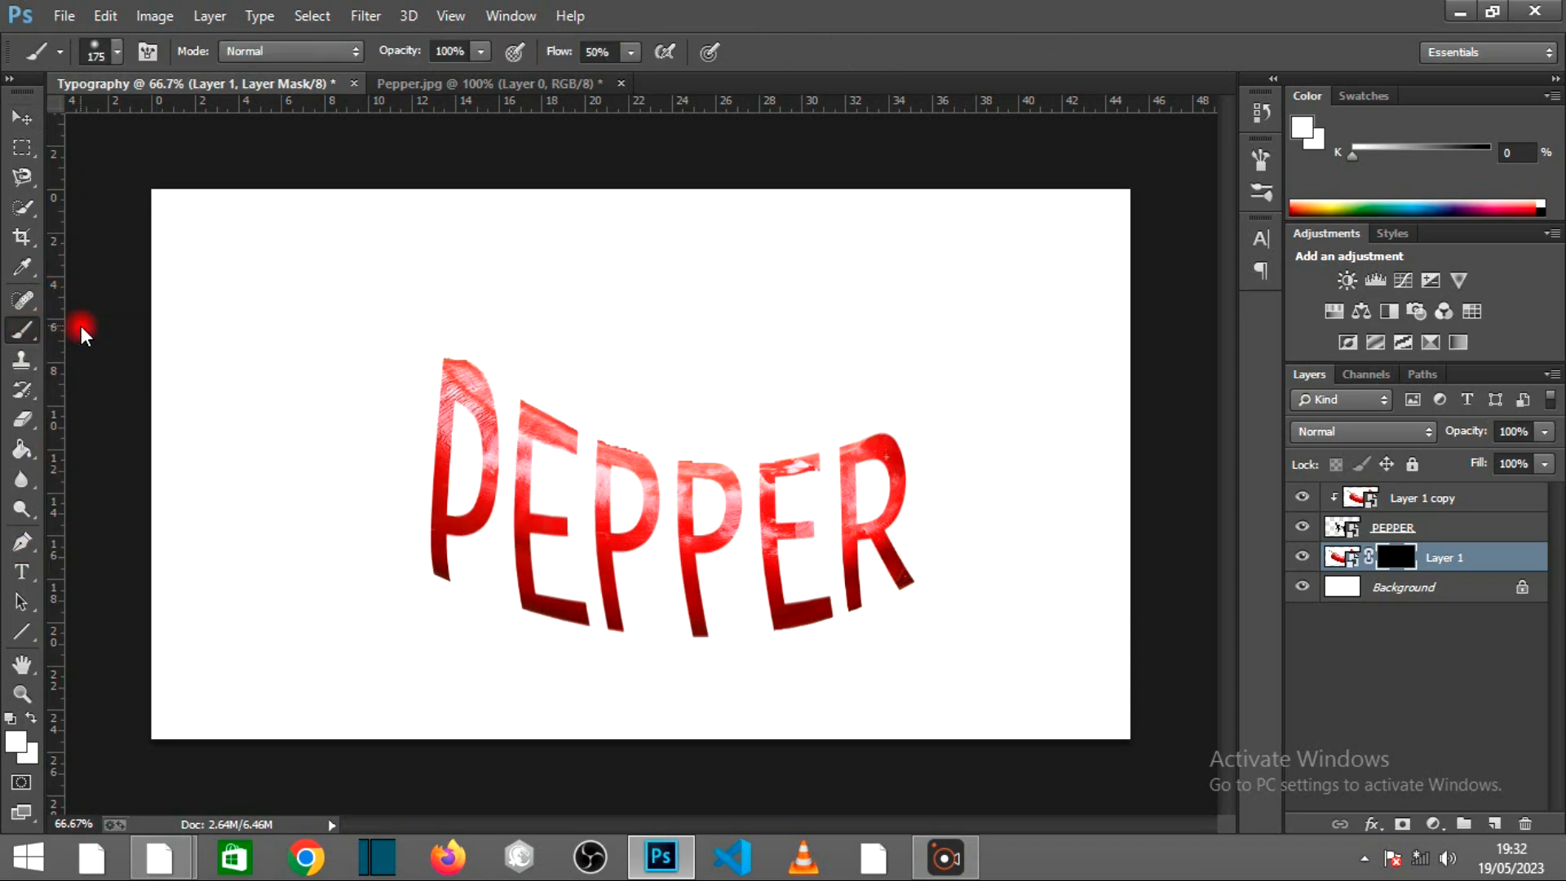
pyautogui.click(147, 50)
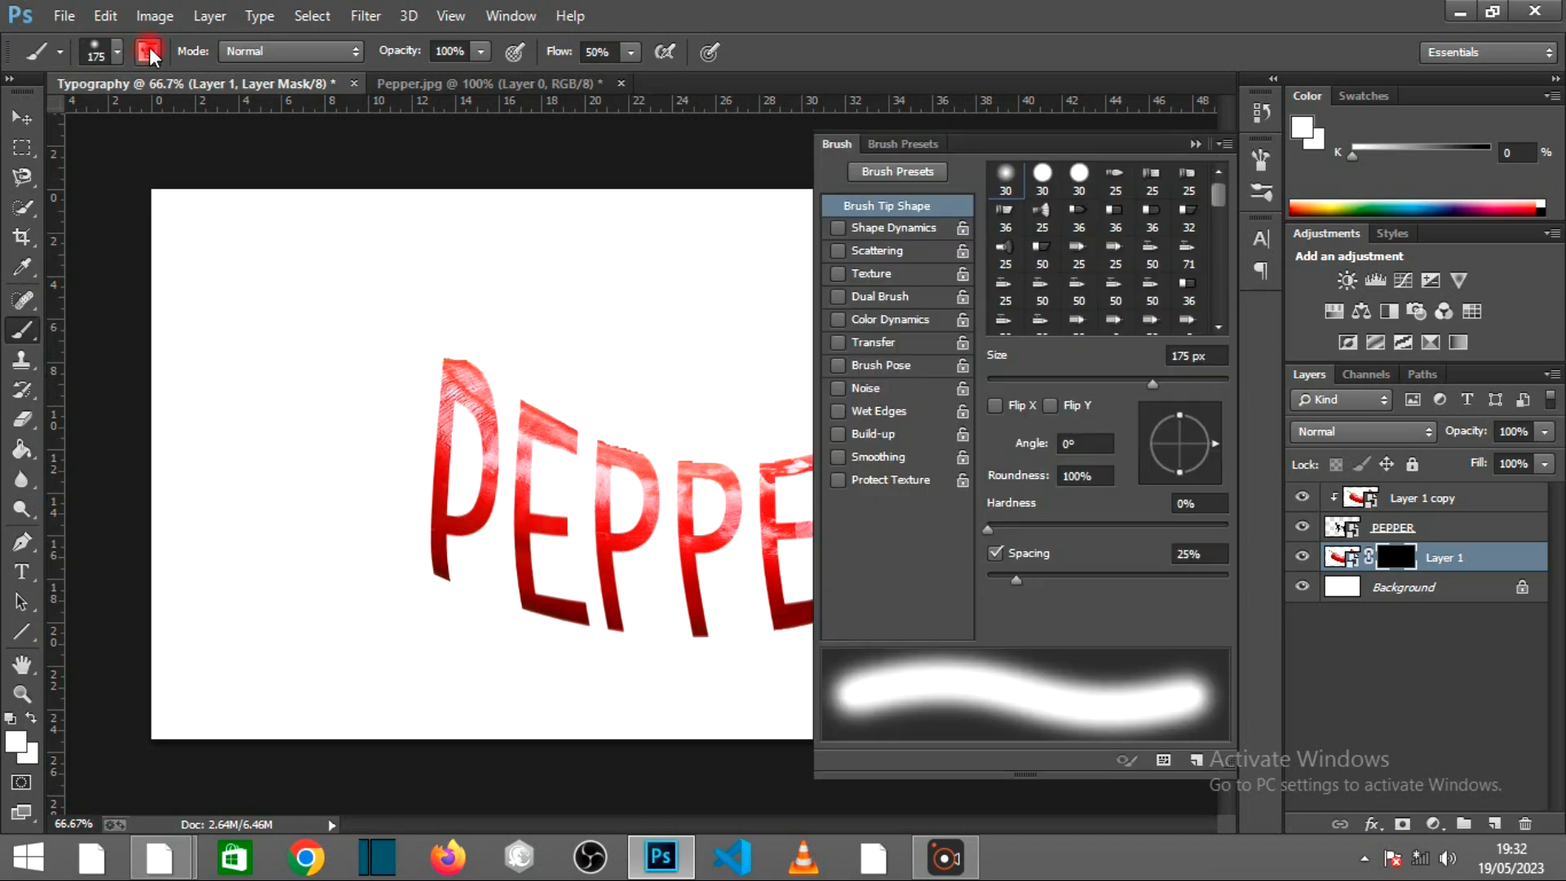
pyautogui.click(895, 143)
pyautogui.click(945, 274)
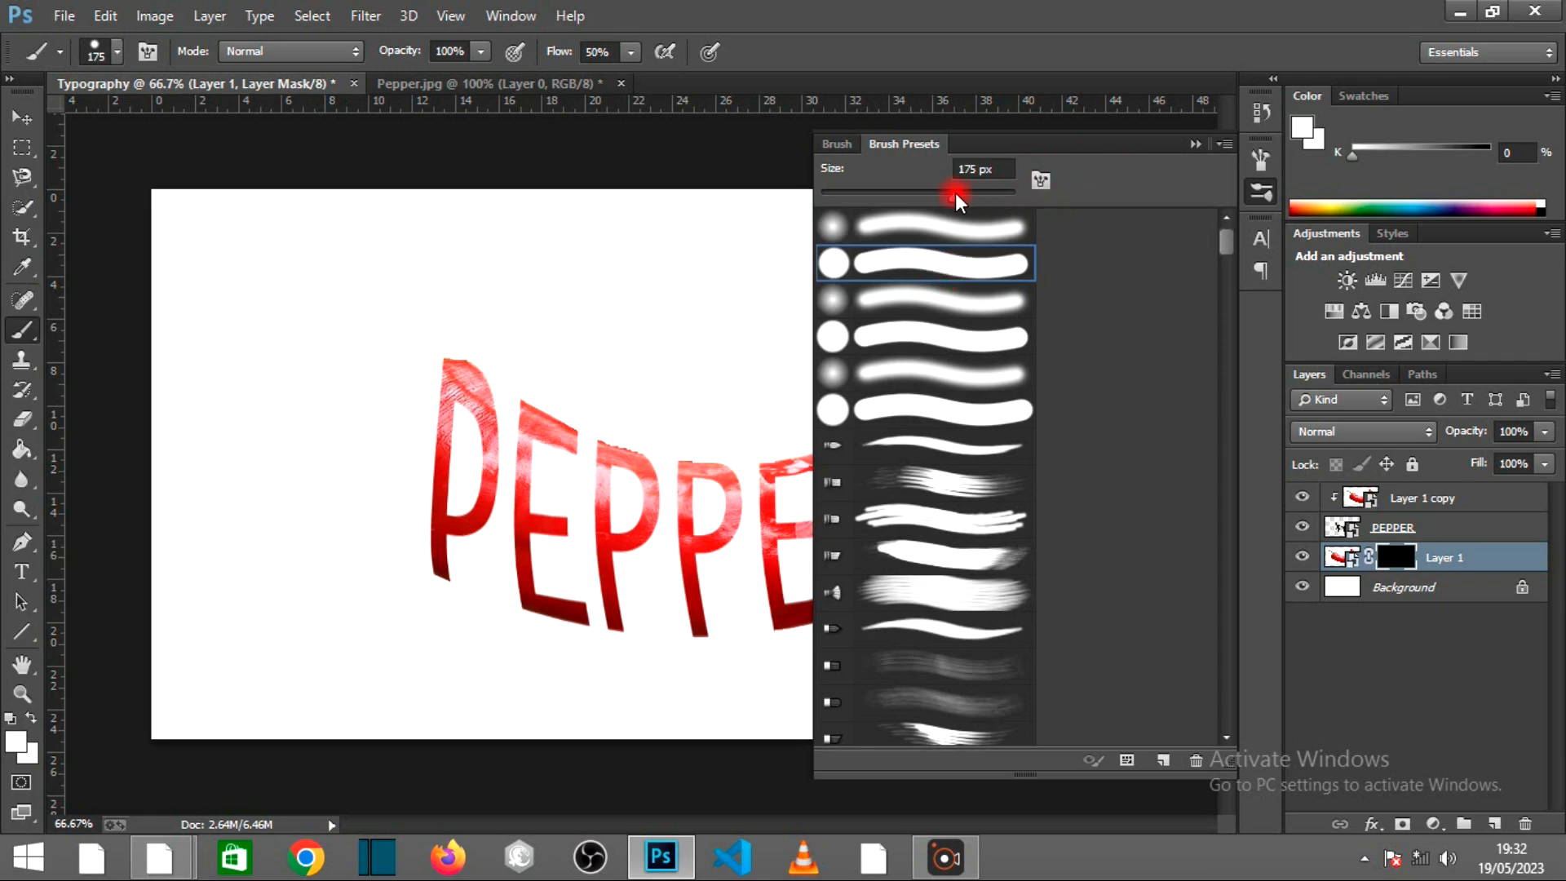
pyautogui.click(1196, 144)
# Step: Paint white on Layer 1's mask to reveal the stem and body before the first P and the curved tip after the R
pyautogui.moveTo(367, 344)
pyautogui.mouseDown()
pyautogui.moveTo(361, 516)
pyautogui.moveTo(375, 398)
pyautogui.mouseUp()
pyautogui.moveTo(952, 628); pyautogui.dragTo(964, 426)
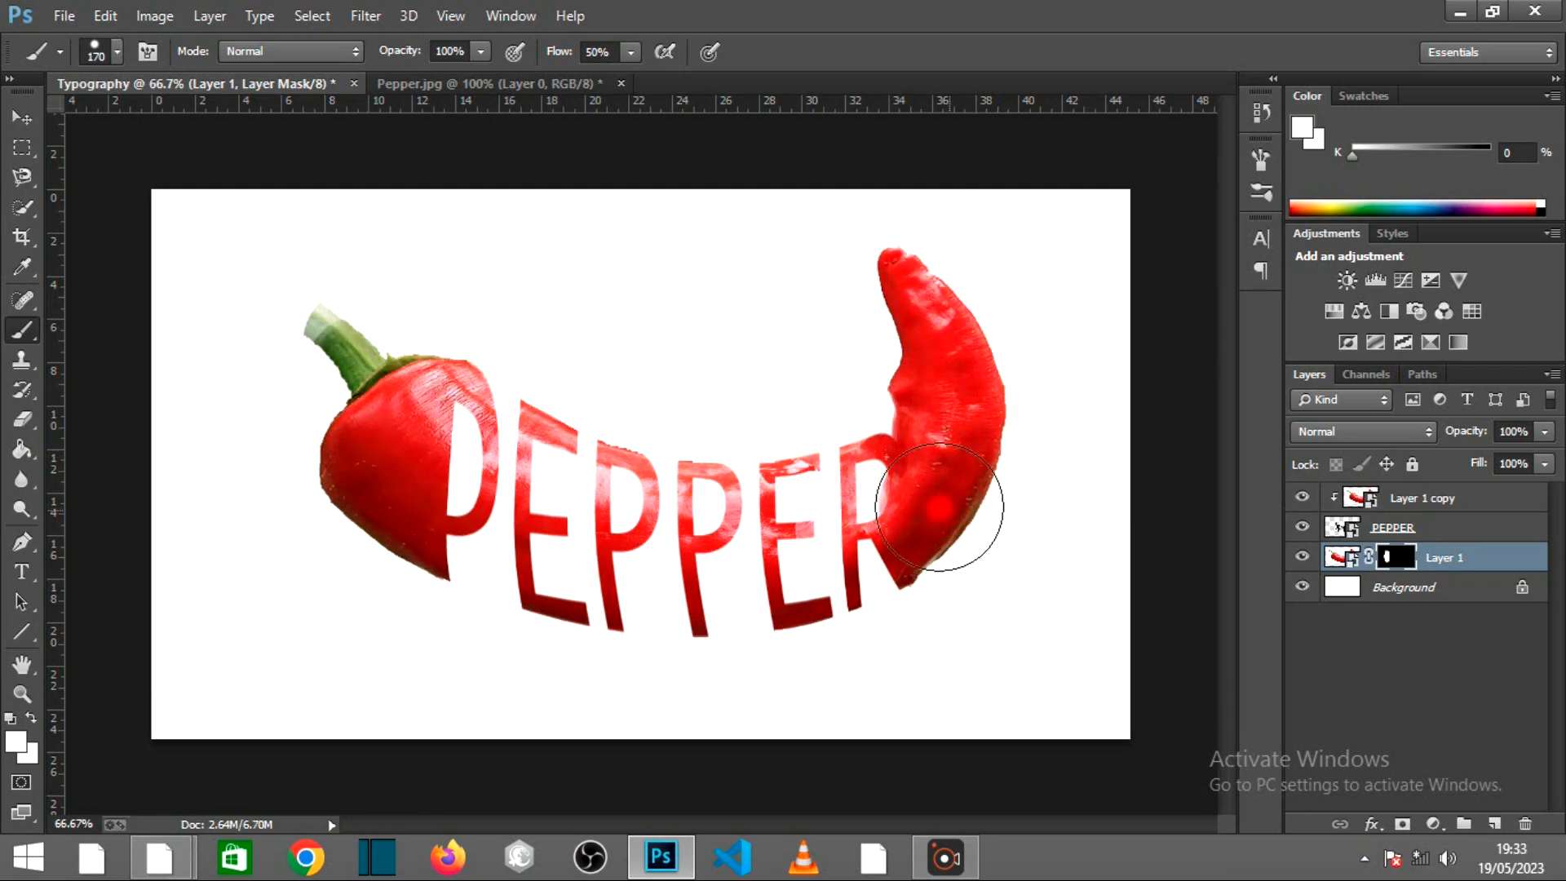
pyautogui.moveTo(306, 326); pyautogui.dragTo(228, 332)
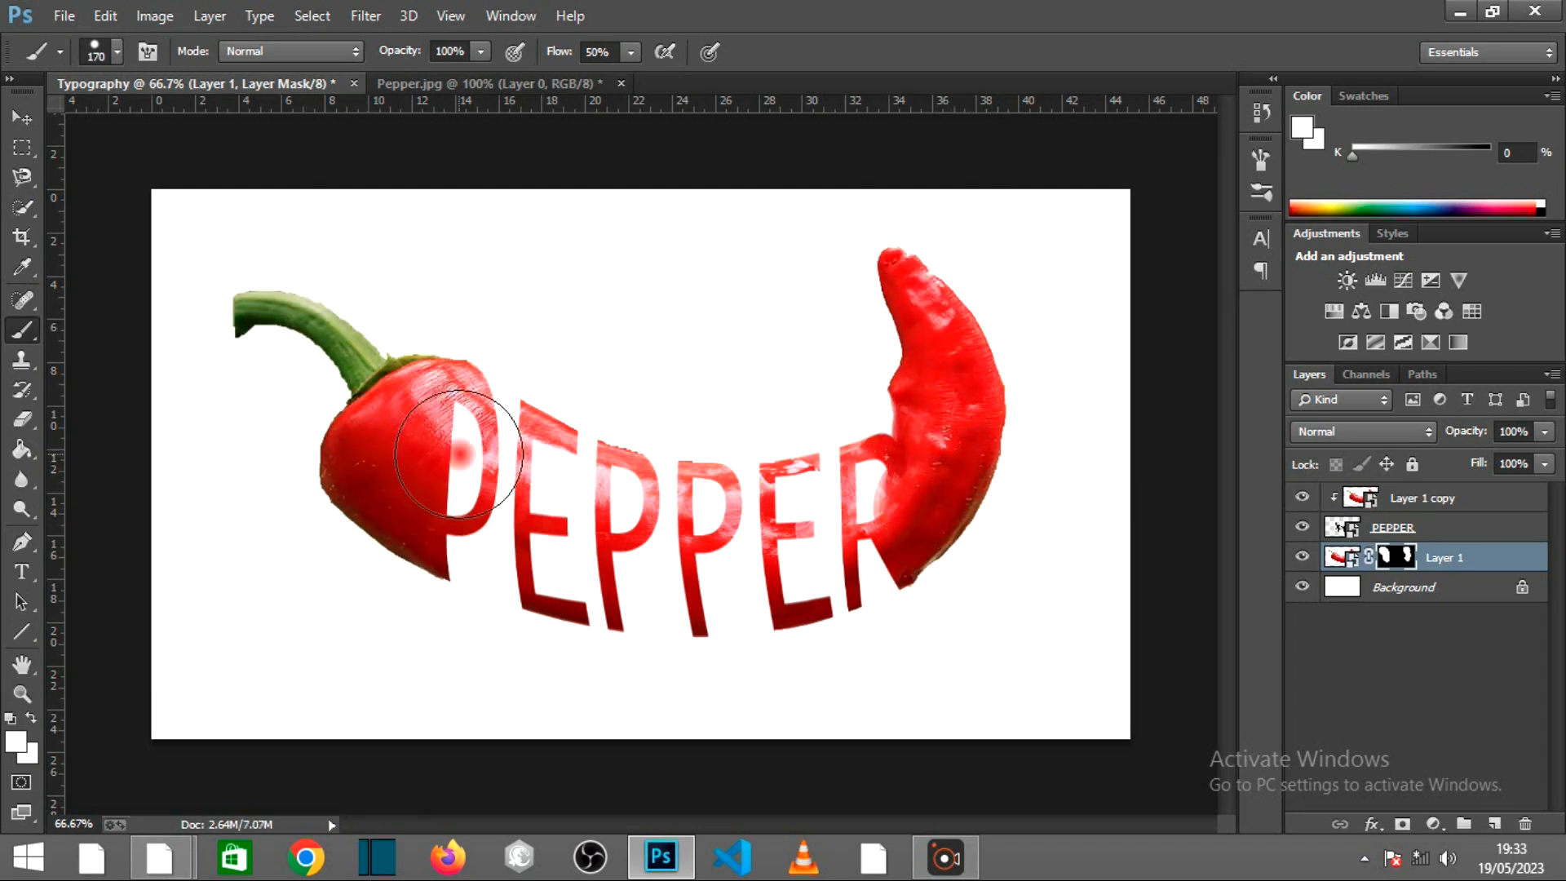